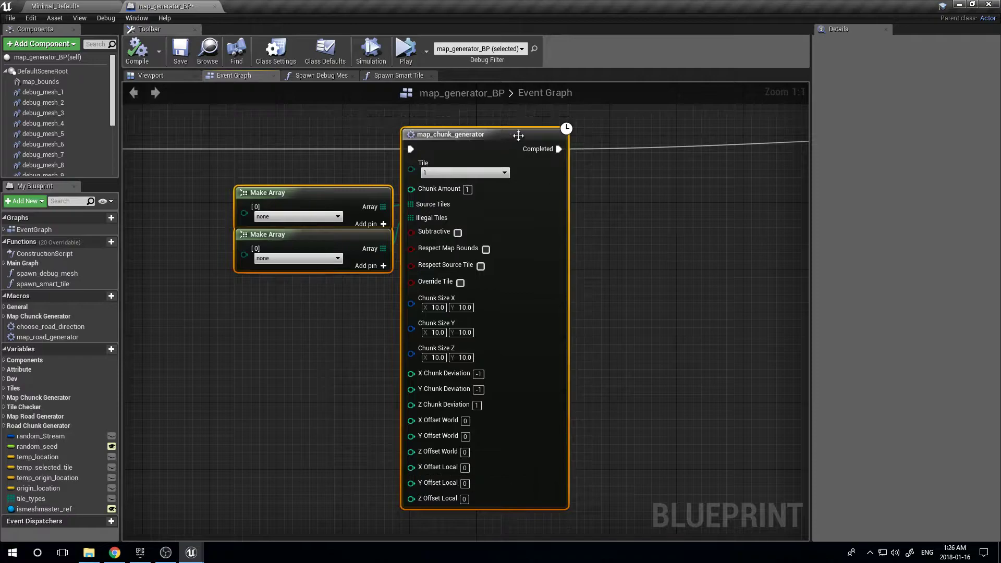
{"action": "left_click", "coordinate": [498, 131]}
{"action": "left_click", "coordinate": [427, 172]}
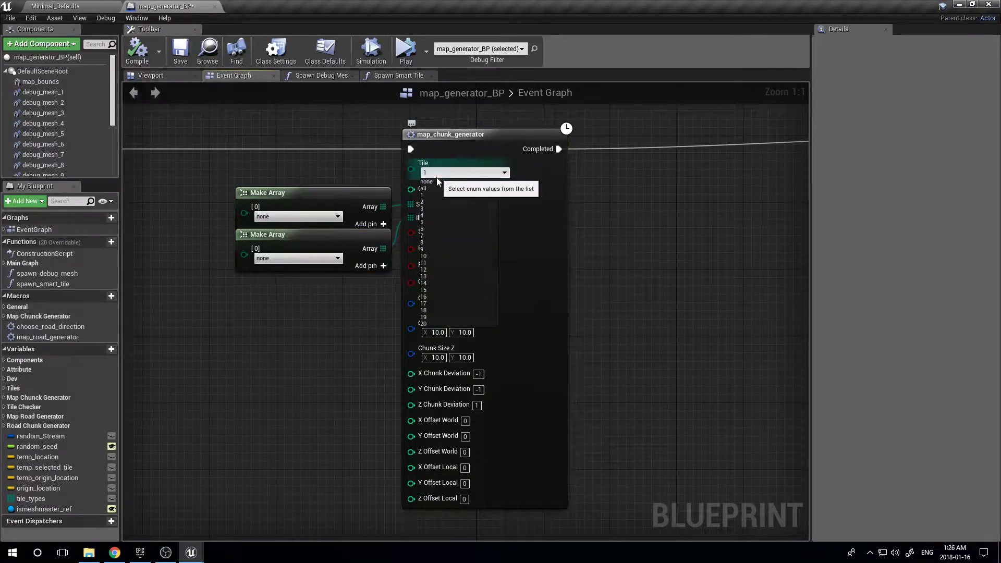
{"action": "left_click", "coordinate": [448, 175]}
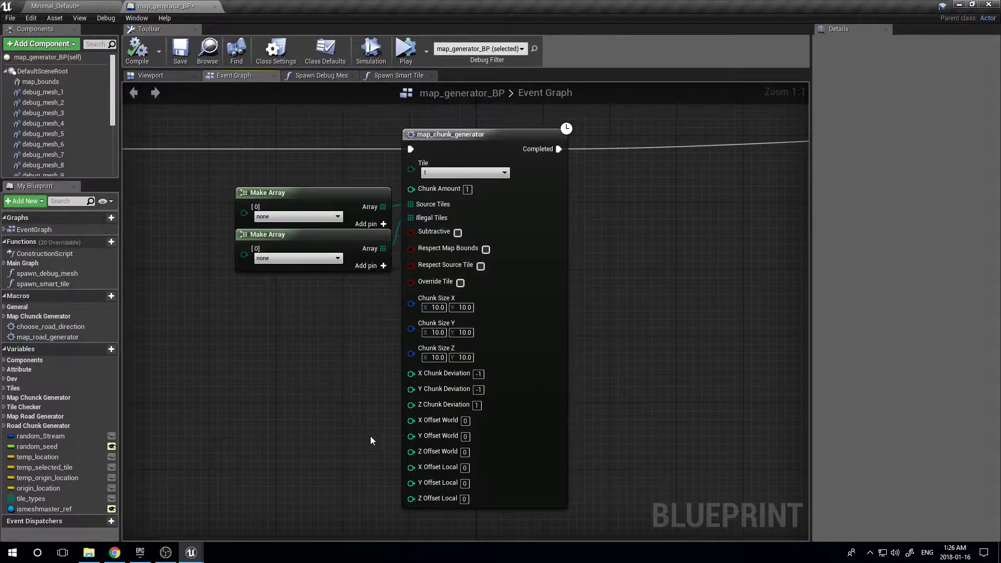
Run and stop the level simulation several times to preview the single generated map chunk.
{"action": "left_click", "coordinate": [82, 8]}
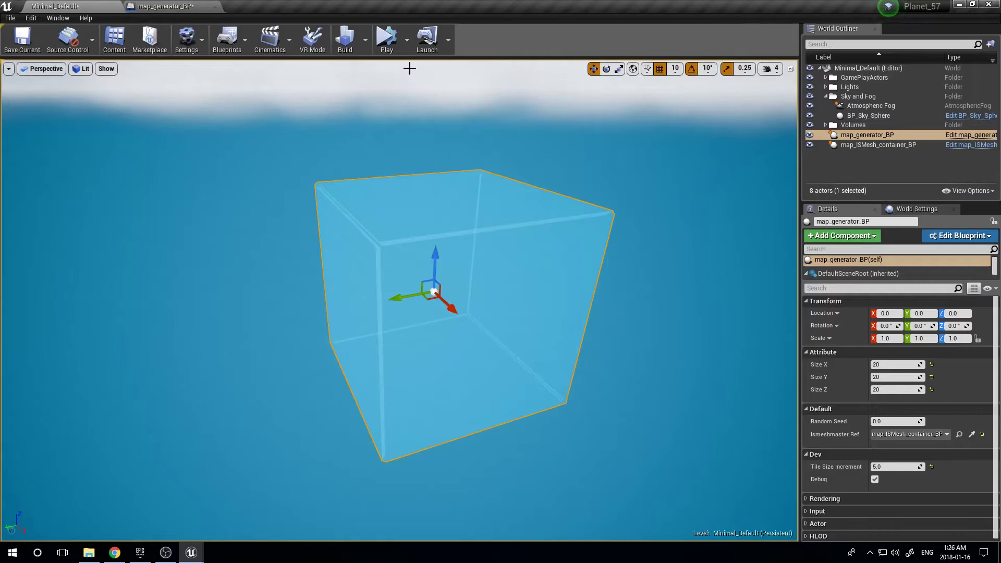
{"action": "left_click", "coordinate": [380, 47]}
{"action": "left_click", "coordinate": [382, 49]}
{"action": "left_click", "coordinate": [385, 43]}
{"action": "left_click", "coordinate": [384, 42]}
{"action": "left_click", "coordinate": [384, 42]}
{"action": "left_click", "coordinate": [384, 41]}
{"action": "left_click", "coordinate": [384, 41]}
{"action": "left_click", "coordinate": [384, 42]}
{"action": "left_click", "coordinate": [440, 332]}
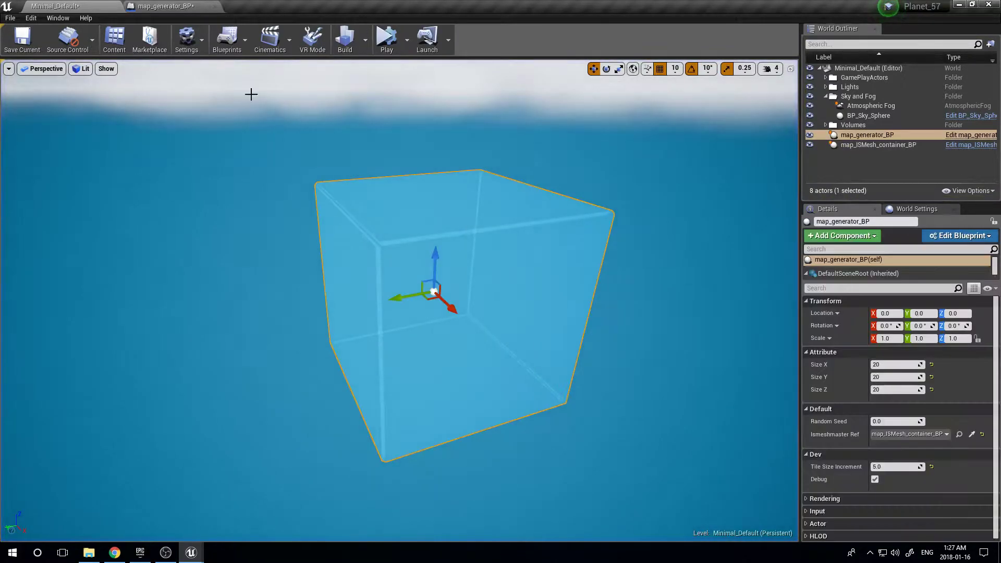
Set the map_chunk_generator node's Chunk Size X range to 3.0 and 20.0.
{"action": "left_click", "coordinate": [165, 6]}
{"action": "left_click", "coordinate": [468, 189]}
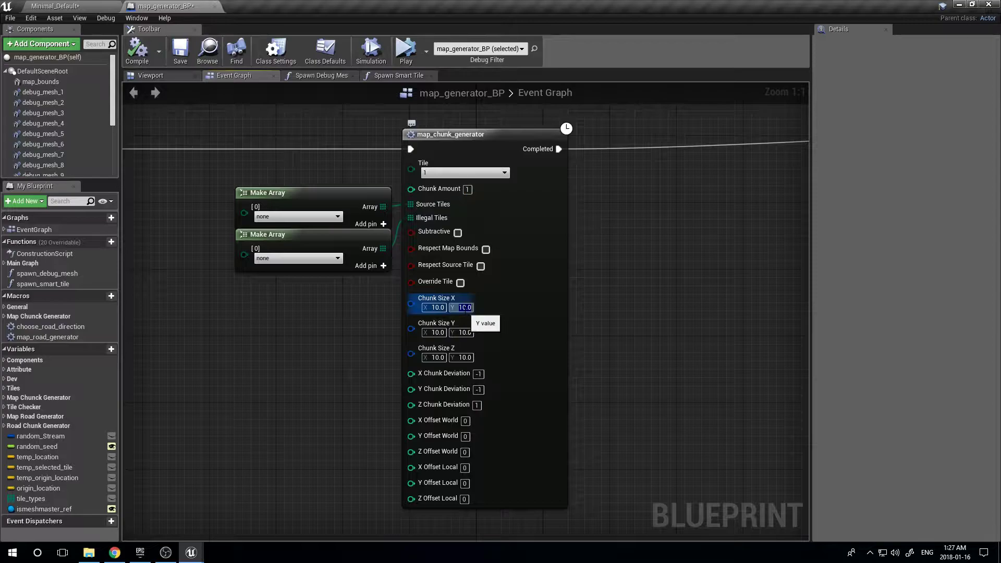
{"action": "key", "text": "Return"}
{"action": "type", "text": "3"}
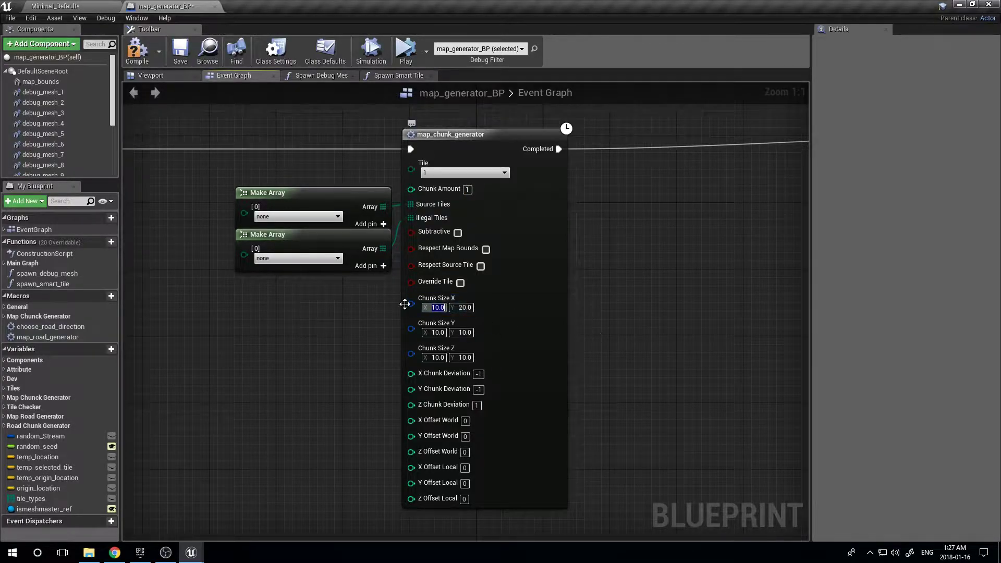
{"action": "key", "text": "Return"}
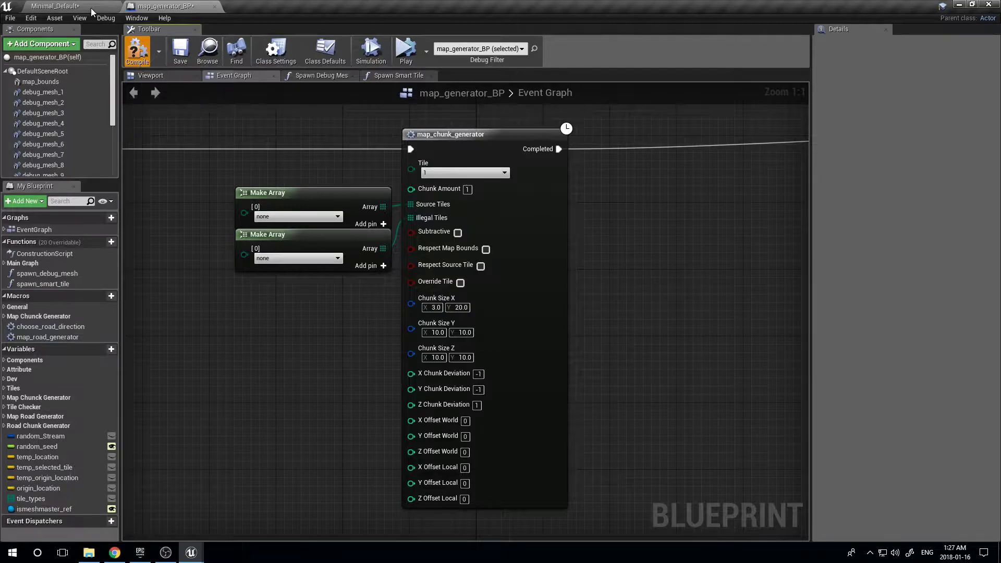
Simulate the level repeatedly to check how the chunk varies with the new X size range.
{"action": "left_click", "coordinate": [91, 8]}
{"action": "left_click", "coordinate": [379, 42]}
{"action": "left_click", "coordinate": [379, 42]}
{"action": "left_click", "coordinate": [379, 41]}
{"action": "left_click", "coordinate": [379, 42]}
{"action": "left_click", "coordinate": [379, 42]}
{"action": "left_click", "coordinate": [380, 41]}
{"action": "left_click", "coordinate": [379, 41]}
Set the chunk generator's Chunk Size Y to 3.0 and 20.0, the first Chunk Size Z value to 1.0, and Chunk Amount to 3.
{"action": "left_click", "coordinate": [145, 7]}
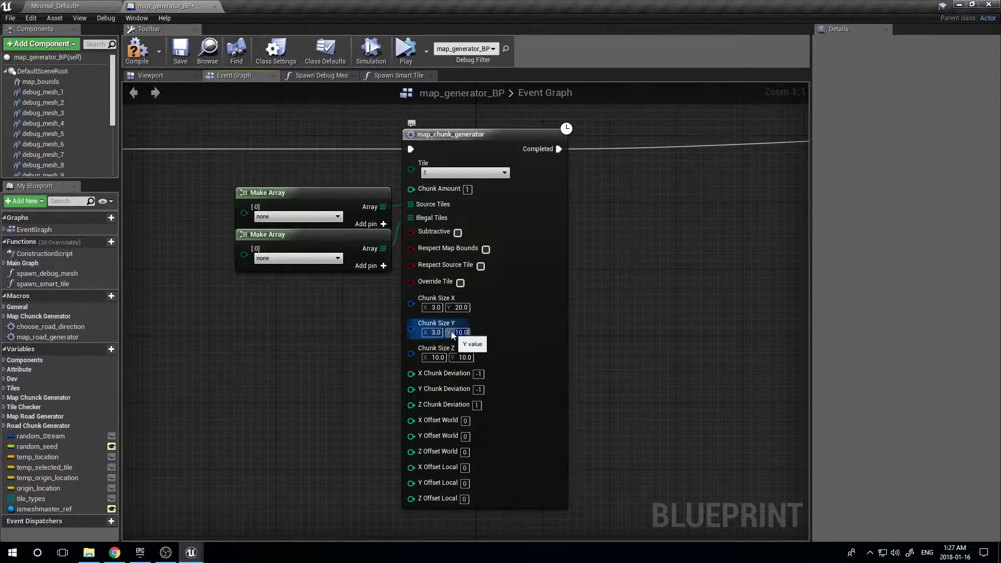
{"action": "type", "text": "20"}
{"action": "right_click_drag", "start_coordinate": [603, 321], "coordinate": [597, 272]}
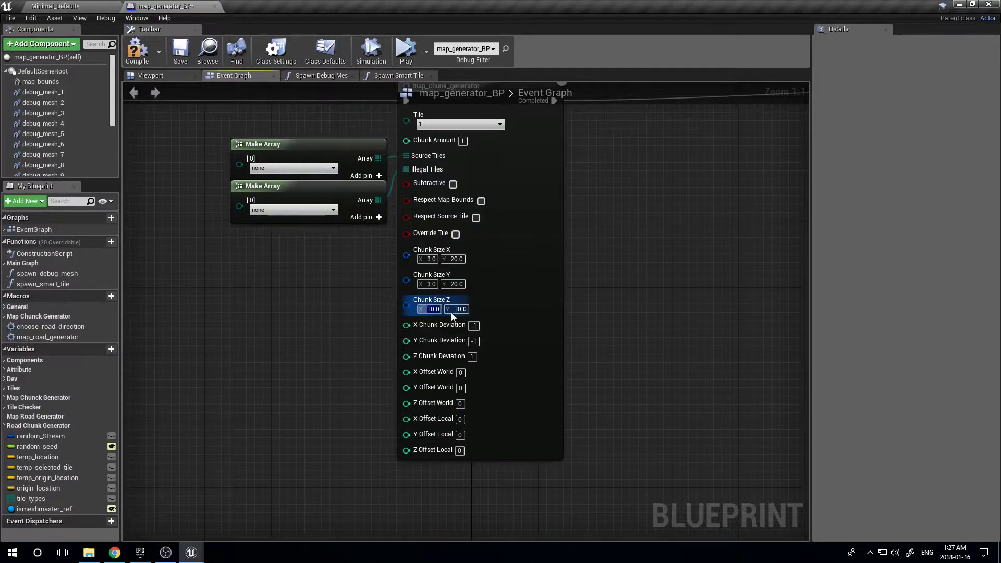
{"action": "left_click", "coordinate": [649, 285]}
{"action": "left_click", "coordinate": [464, 141]}
{"action": "type", "text": "3"}
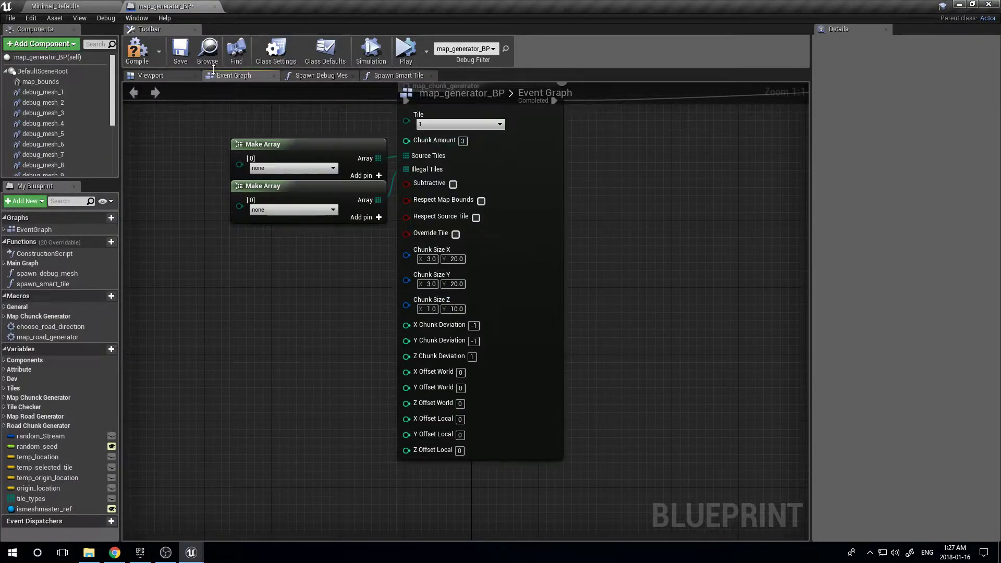
Simulate the level to preview the map generated with a chunk amount of 3.
{"action": "left_click", "coordinate": [92, 5]}
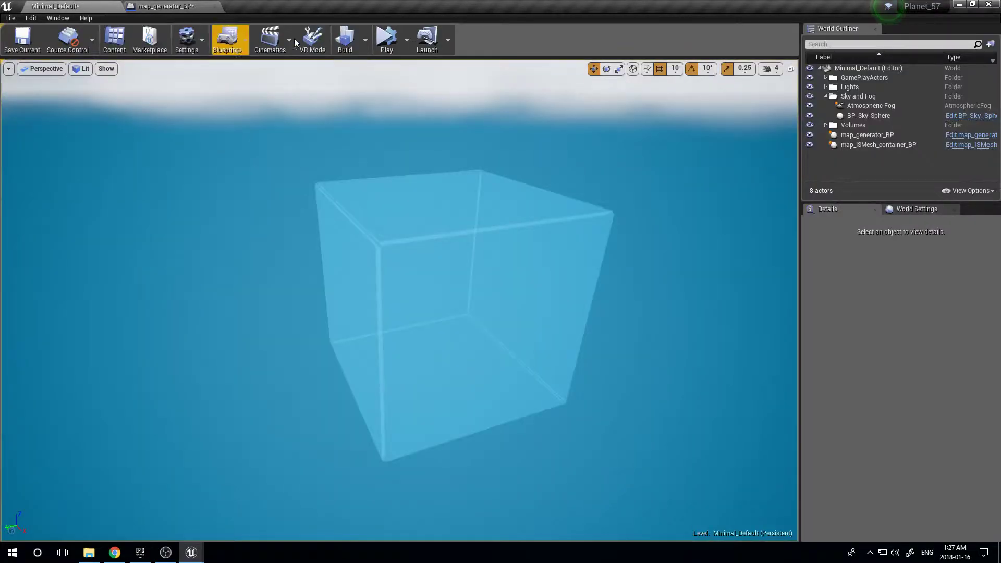
{"action": "left_click", "coordinate": [382, 41]}
{"action": "left_click", "coordinate": [379, 39]}
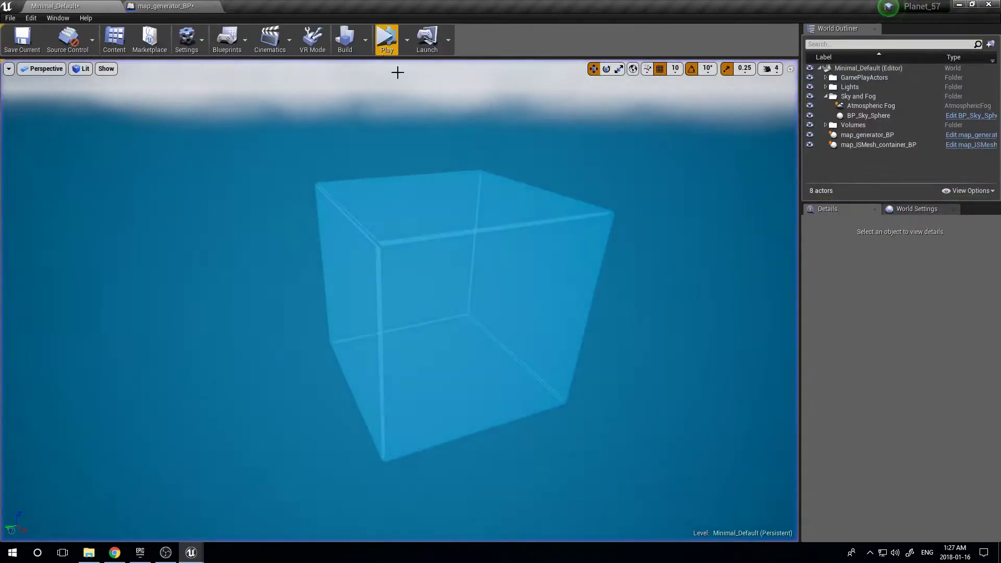
Change the Random Seed of the map_generator_BP actor and rerun the simulation several times.
{"action": "left_click", "coordinate": [557, 311]}
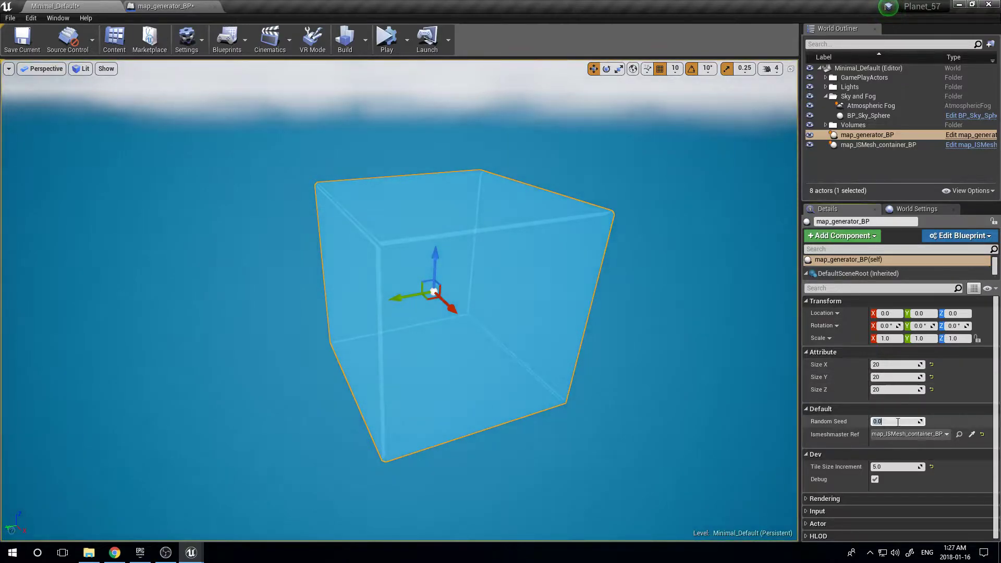
{"action": "type", "text": "20"}
{"action": "key", "text": "Return"}
{"action": "left_click", "coordinate": [380, 50]}
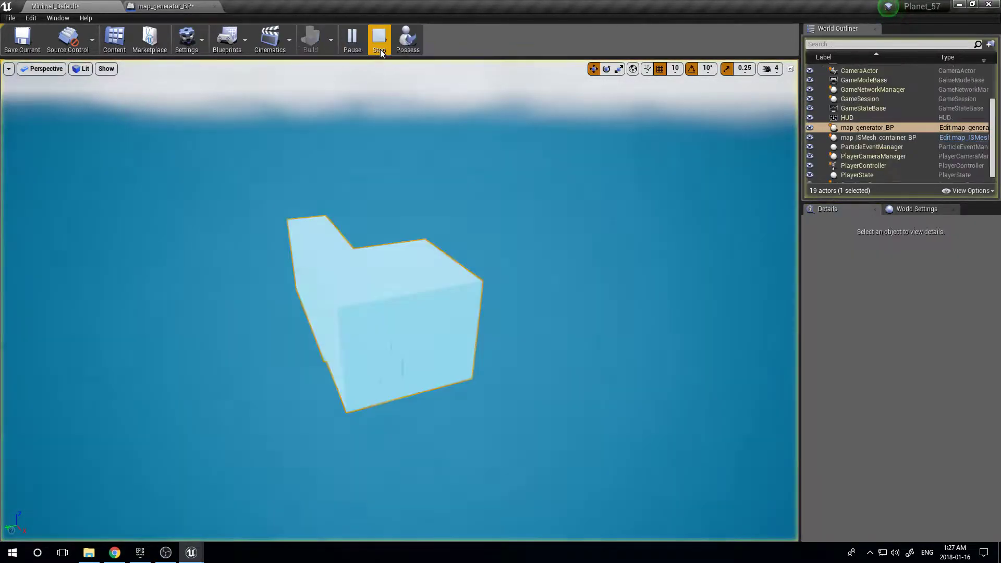
{"action": "left_click", "coordinate": [380, 49]}
{"action": "left_click", "coordinate": [380, 49]}
{"action": "left_click", "coordinate": [380, 49]}
{"action": "left_click", "coordinate": [380, 49]}
{"action": "left_click", "coordinate": [380, 49]}
Reset the map generator actor's Random Seed to 0.0 and rerun the simulation.
{"action": "left_click", "coordinate": [897, 421]}
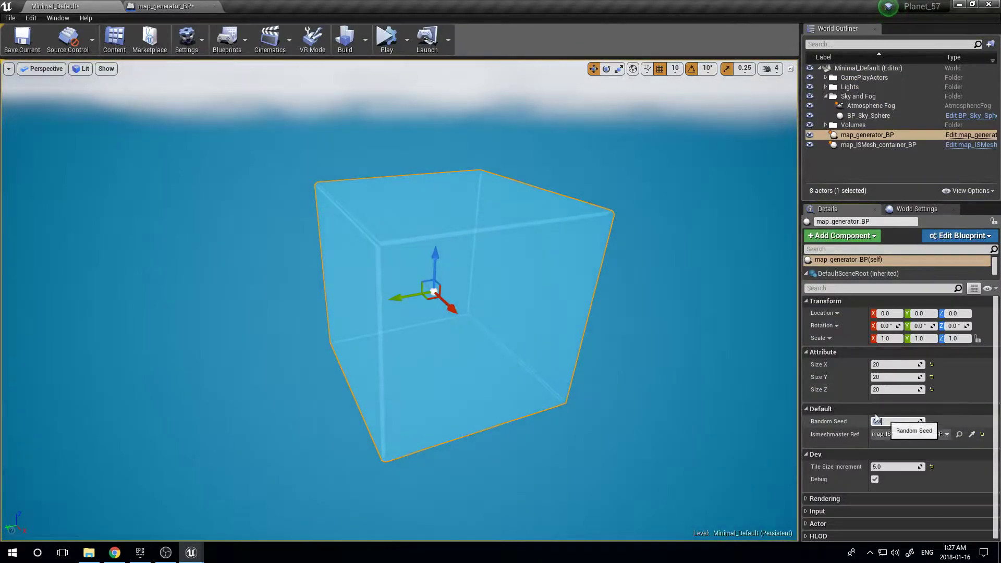
{"action": "left_click", "coordinate": [382, 50]}
{"action": "left_click", "coordinate": [384, 49]}
On the chunk generator node, set the maximum of Chunk Size X and Y to 10.0 and Chunk Amount to 20.
{"action": "left_click", "coordinate": [162, 6]}
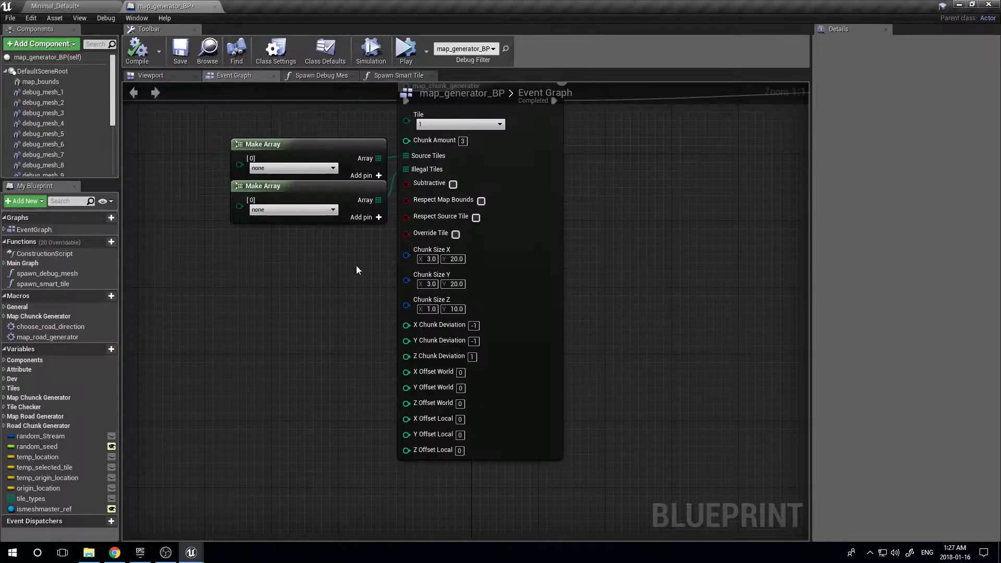
{"action": "left_click", "coordinate": [453, 284]}
{"action": "type", "text": "10"}
{"action": "left_click", "coordinate": [462, 146]}
{"action": "left_click", "coordinate": [463, 141]}
{"action": "type", "text": "20"}
{"action": "left_click", "coordinate": [354, 99]}
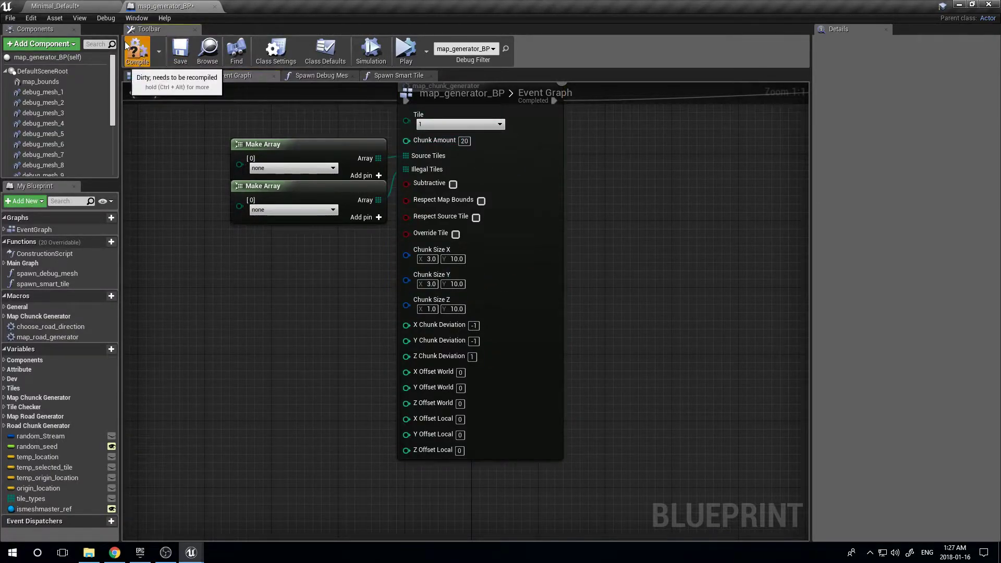
Extend the map_generator_BP actor in the level by setting its Size Y to 67.
{"action": "left_click", "coordinate": [89, 7]}
{"action": "left_click", "coordinate": [465, 322]}
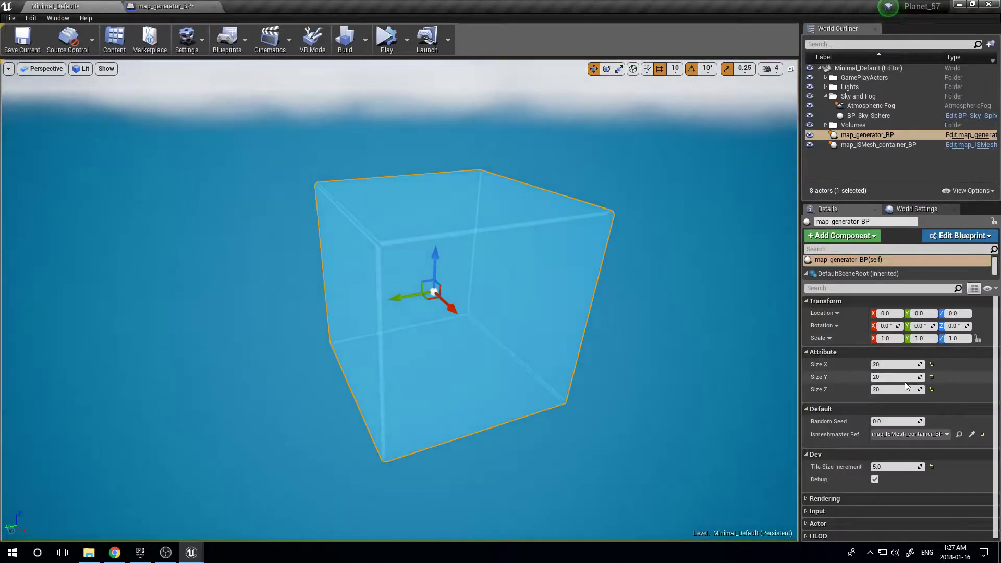
{"action": "left_click_drag", "start_coordinate": [906, 377], "coordinate": [952, 378]}
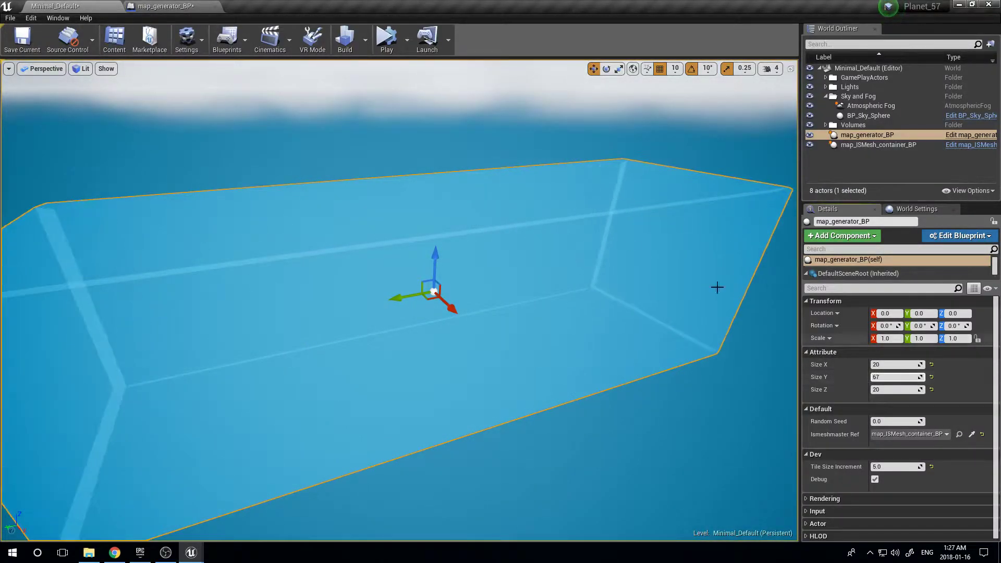
Run the simulation a few times to inspect the chunks spread across the longer map bounds.
{"action": "left_click", "coordinate": [387, 51]}
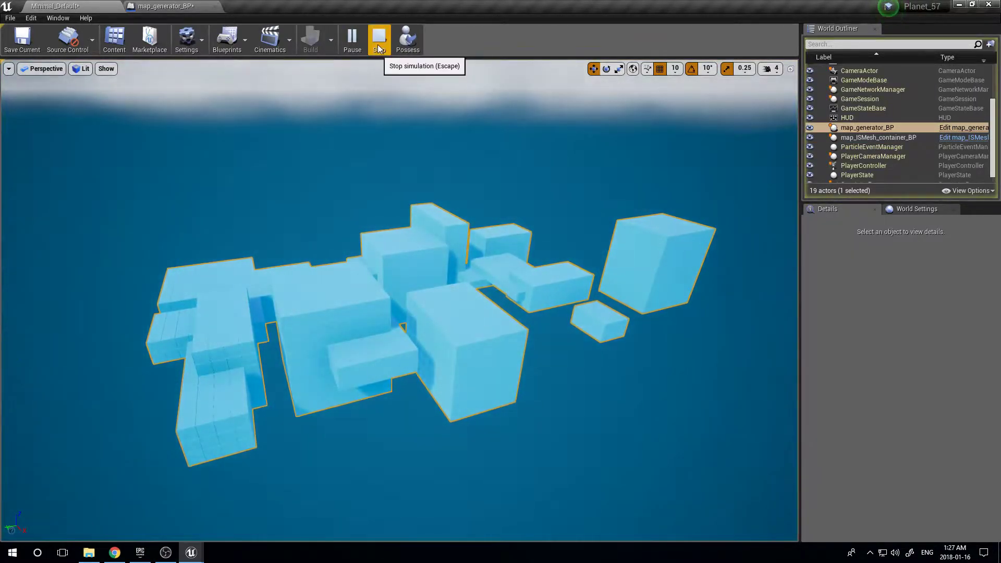
{"action": "left_click", "coordinate": [379, 50]}
{"action": "left_click", "coordinate": [380, 50]}
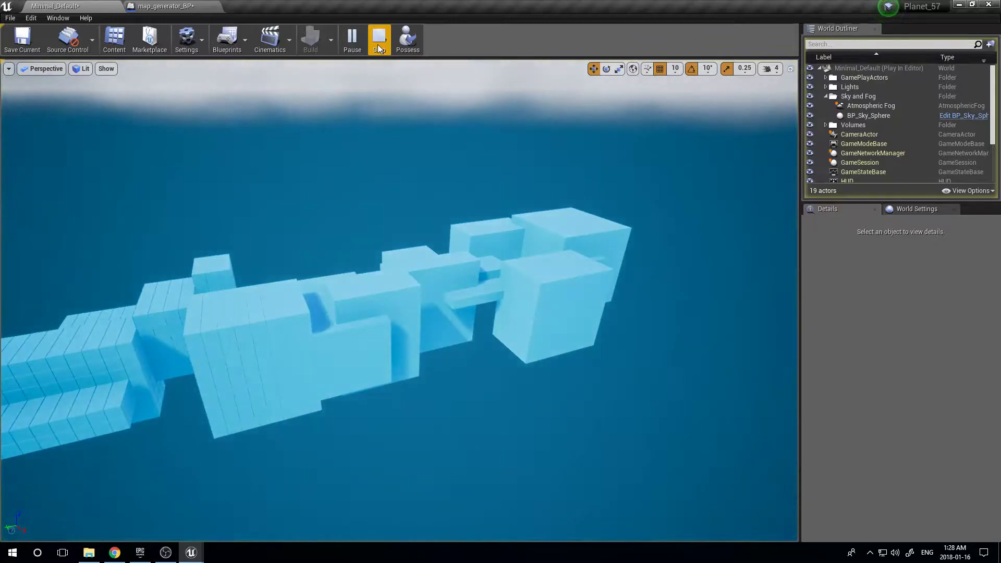
{"action": "left_click", "coordinate": [379, 49]}
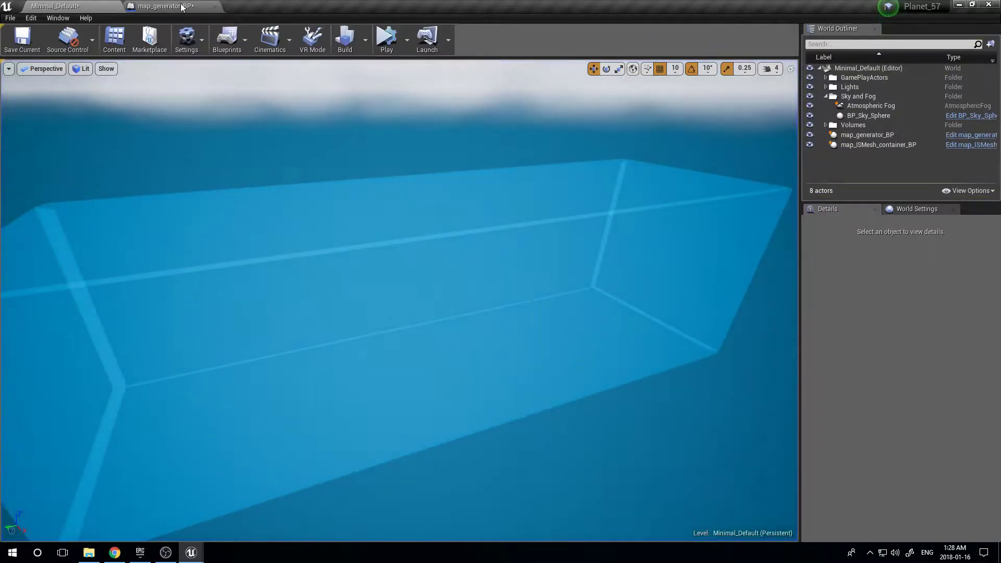
Set Z Chunk Deviation to -1 on the map_chunk_generator node.
{"action": "left_click", "coordinate": [161, 6]}
{"action": "right_click_drag", "start_coordinate": [488, 409], "coordinate": [437, 364]}
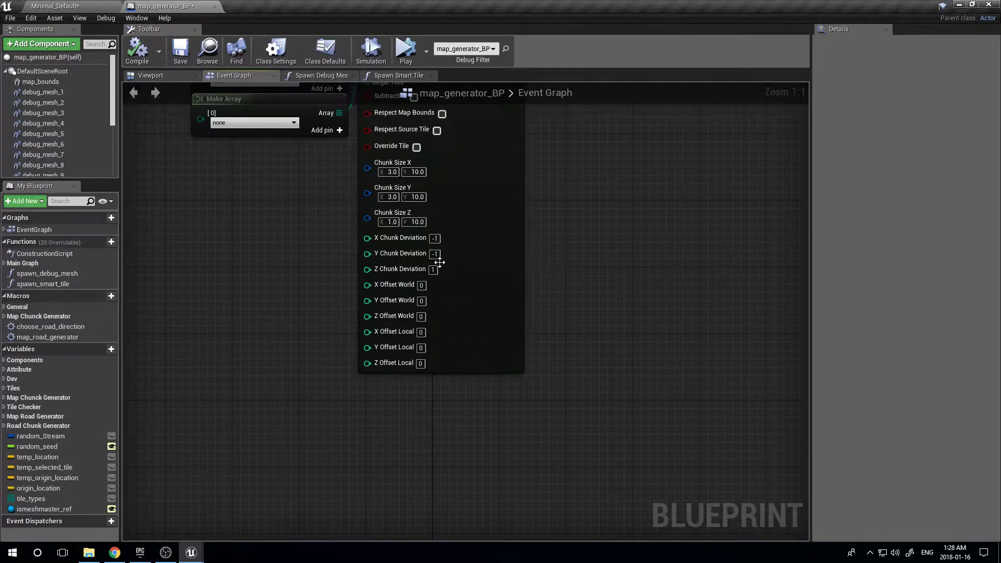
{"action": "type", "text": "-1"}
{"action": "left_click", "coordinate": [570, 271]}
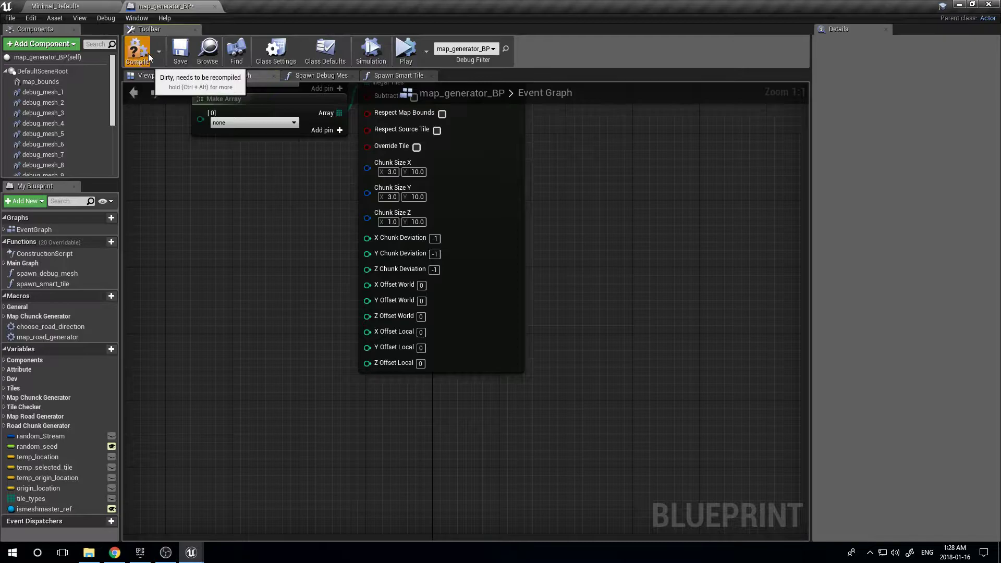
Simulate the level several times to inspect how the chunks are distributed vertically.
{"action": "left_click", "coordinate": [71, 6]}
{"action": "left_click", "coordinate": [382, 39]}
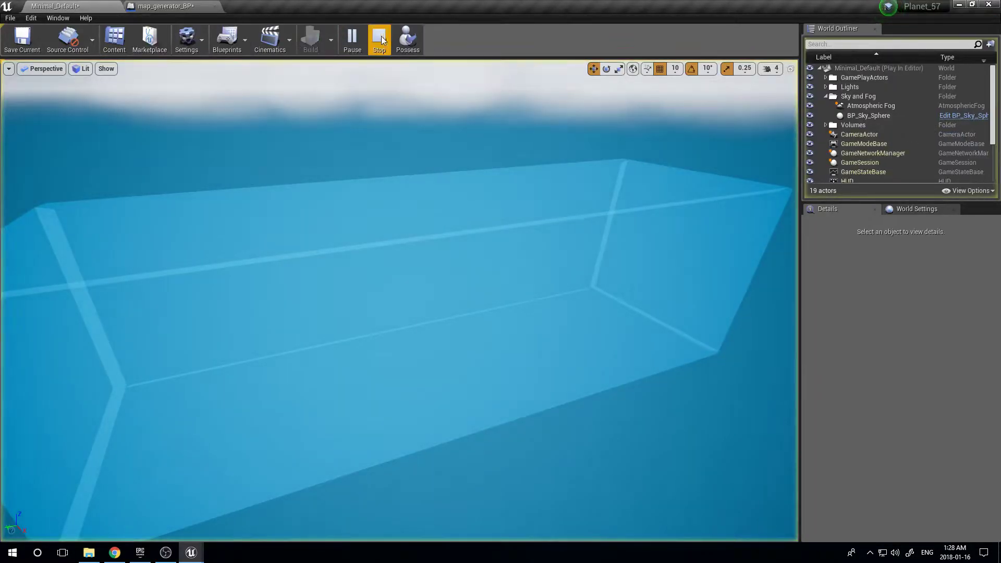
{"action": "left_click", "coordinate": [379, 40]}
{"action": "left_click", "coordinate": [380, 40]}
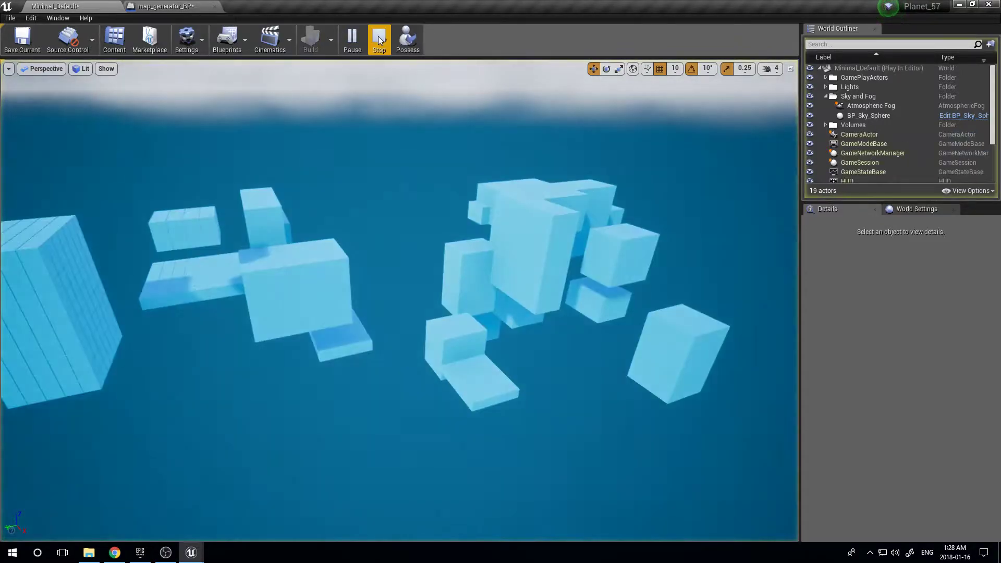
{"action": "left_click", "coordinate": [379, 40]}
{"action": "left_click", "coordinate": [379, 40]}
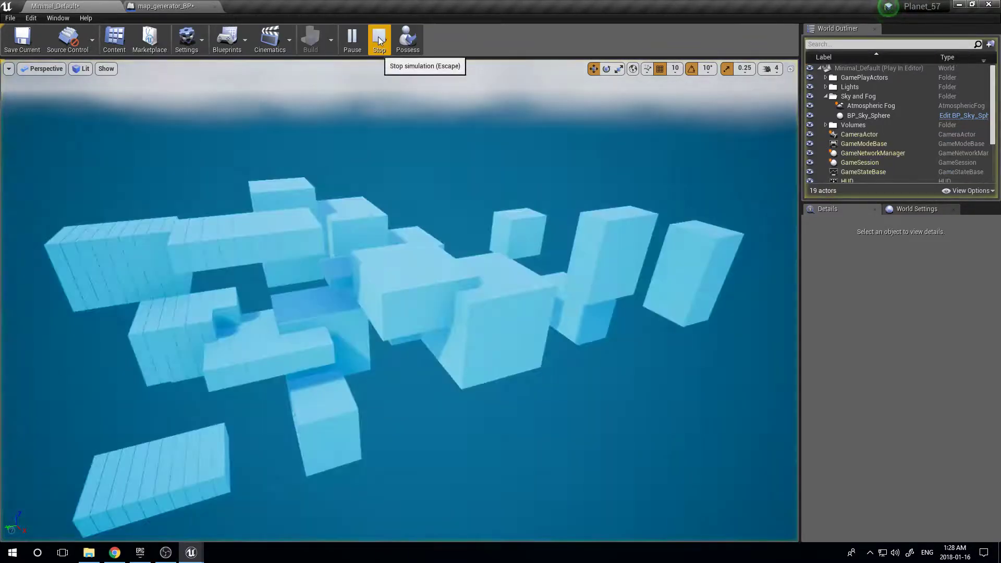
{"action": "left_click", "coordinate": [380, 40]}
Duplicate the map_chunk_generator node with its two Make Array nodes and place the copy after the original.
{"action": "left_click", "coordinate": [165, 6]}
{"action": "right_click_drag", "start_coordinate": [400, 213], "coordinate": [397, 322]}
{"action": "left_click_drag", "start_coordinate": [359, 187], "coordinate": [516, 337]}
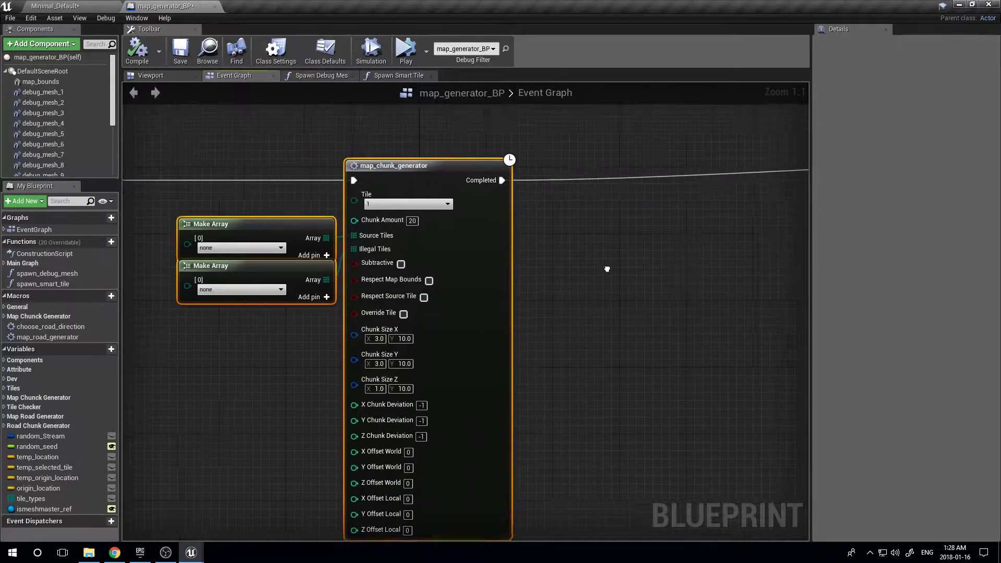
{"action": "right_click_drag", "start_coordinate": [644, 268], "coordinate": [361, 243]}
{"action": "key", "text": "ctrl+v"}
{"action": "left_click_drag", "start_coordinate": [598, 185], "coordinate": [542, 153]}
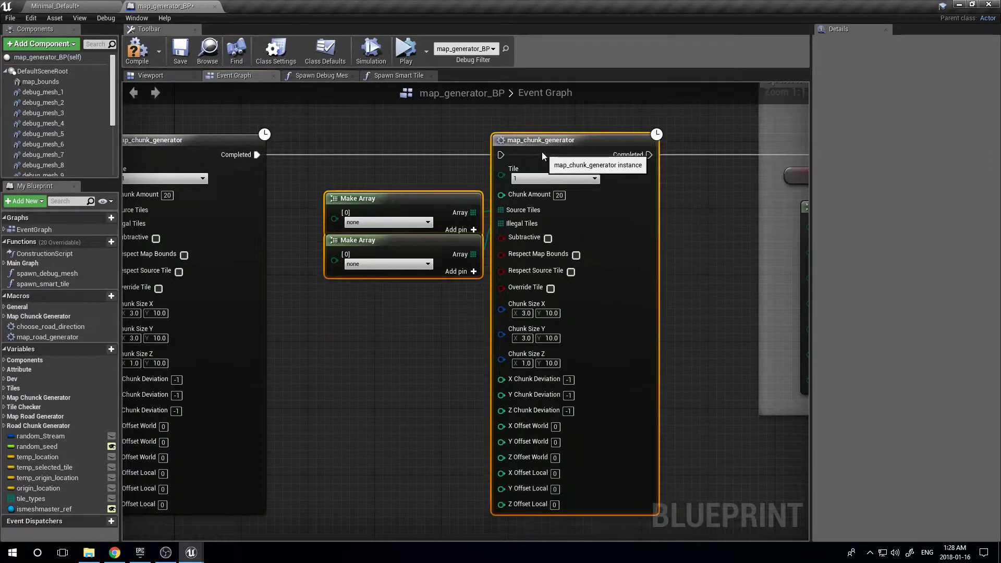
Wire the original generator's Completed output into the copied generator and the copy's Completed output onward to the next node.
{"action": "left_click_drag", "start_coordinate": [257, 155], "coordinate": [399, 157], "text": "ctrl"}
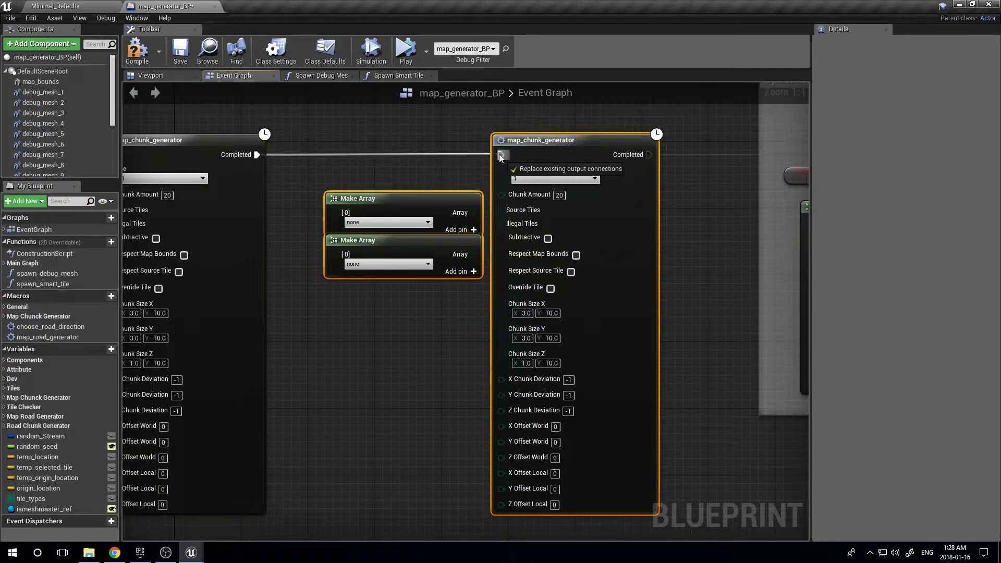
{"action": "left_click_drag", "start_coordinate": [499, 154], "coordinate": [499, 154], "text": "ctrl"}
{"action": "right_click_drag", "start_coordinate": [541, 155], "coordinate": [277, 219]}
{"action": "left_click_drag", "start_coordinate": [380, 219], "coordinate": [514, 219]}
{"action": "left_click_drag", "start_coordinate": [625, 221], "coordinate": [625, 221]}
Set the Tile of the second map_chunk_generator node to 2.
{"action": "right_click_drag", "start_coordinate": [394, 240], "coordinate": [701, 168]}
{"action": "double_click", "coordinate": [588, 169]}
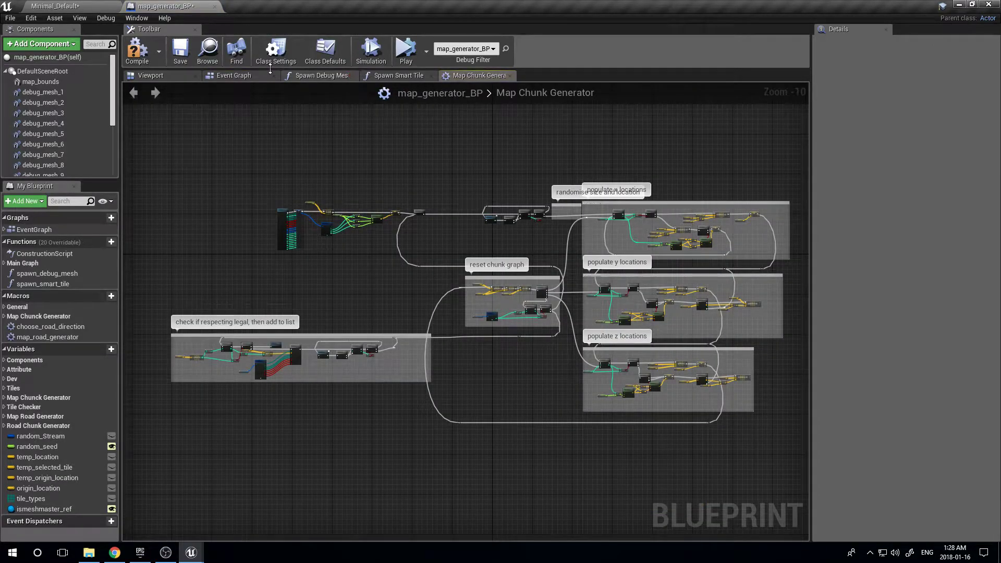
{"action": "left_click", "coordinate": [218, 74]}
{"action": "left_click", "coordinate": [611, 172]}
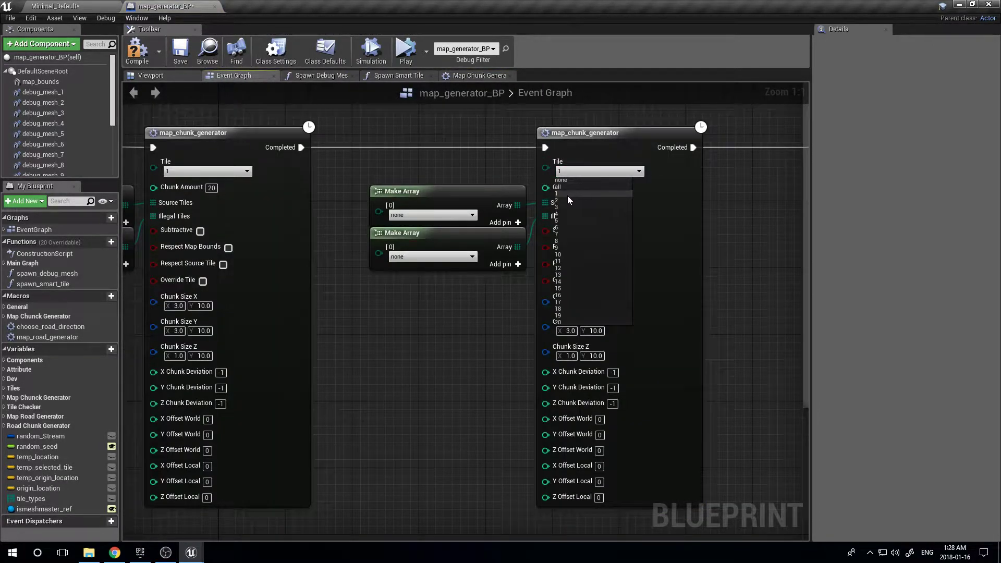
{"action": "left_click", "coordinate": [567, 201]}
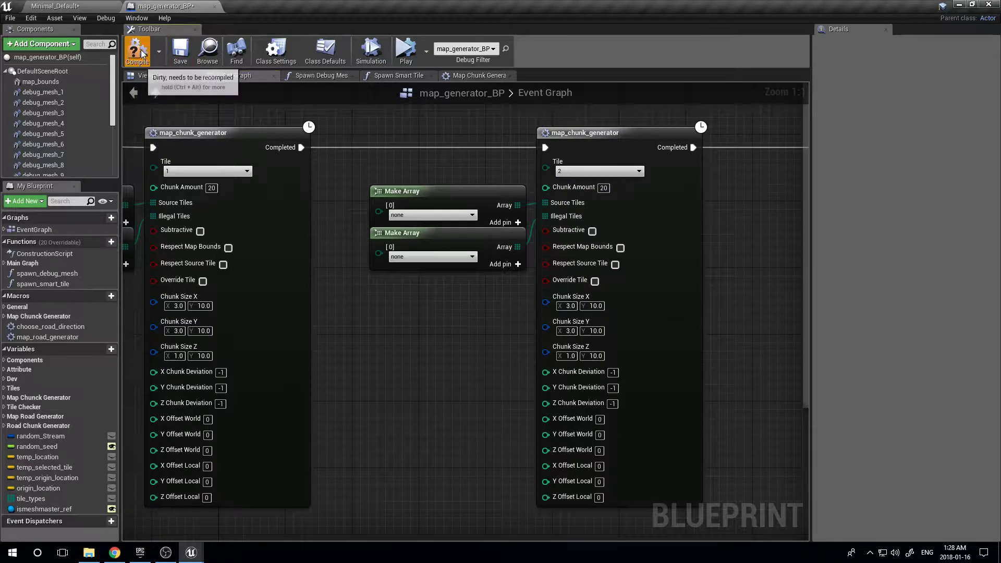
Simulate the level to view the chunks of both tile types, and return to the blueprint's event graph.
{"action": "left_click", "coordinate": [58, 8]}
{"action": "left_click", "coordinate": [387, 39]}
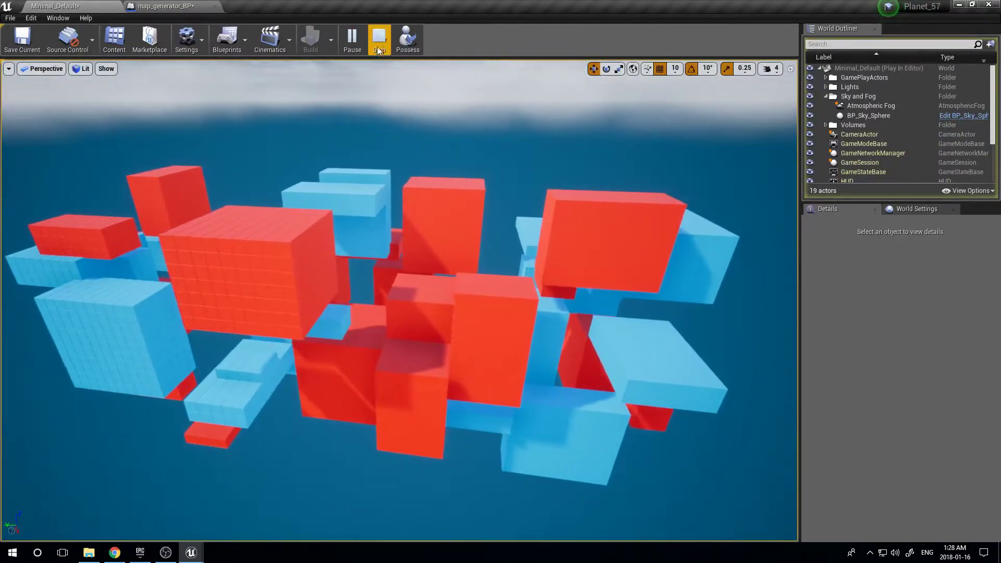
{"action": "left_click", "coordinate": [379, 39]}
{"action": "left_click", "coordinate": [190, 7]}
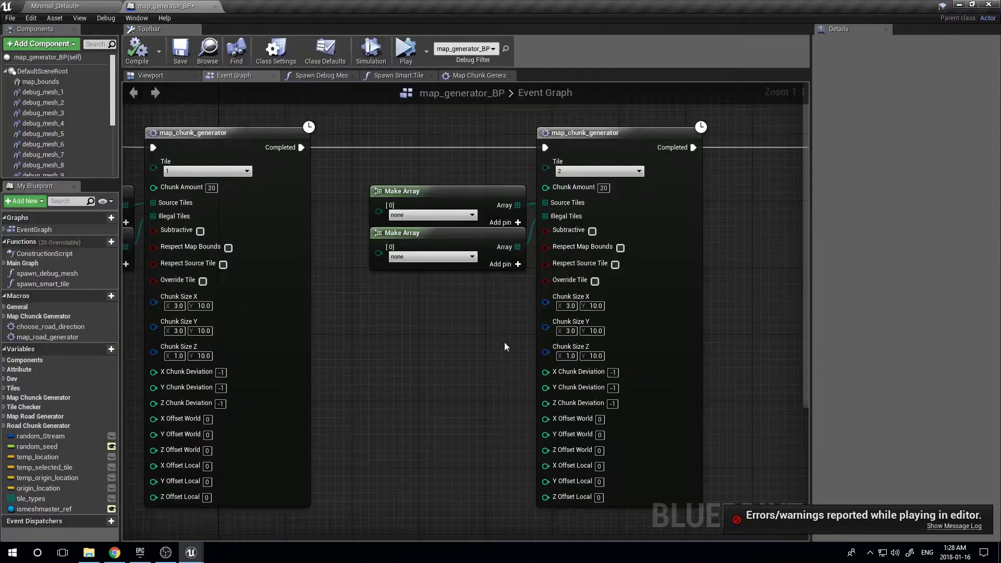
Set the Z Offset Local of the second map_chunk_generator node to 10.
{"action": "right_click_drag", "start_coordinate": [507, 337], "coordinate": [397, 203]}
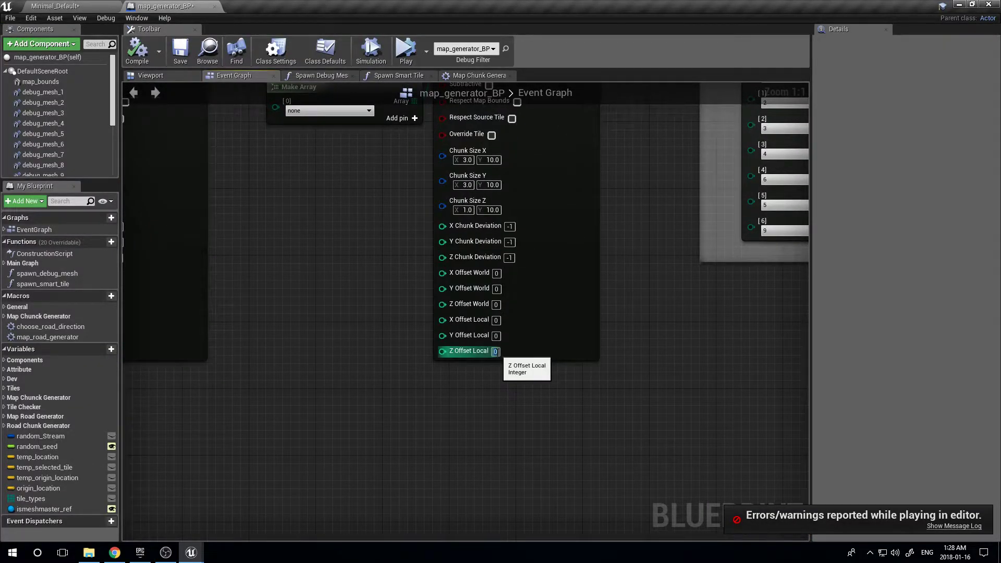
{"action": "type", "text": "10"}
{"action": "left_click", "coordinate": [608, 389]}
{"action": "right_click_drag", "start_coordinate": [408, 260], "coordinate": [665, 380]}
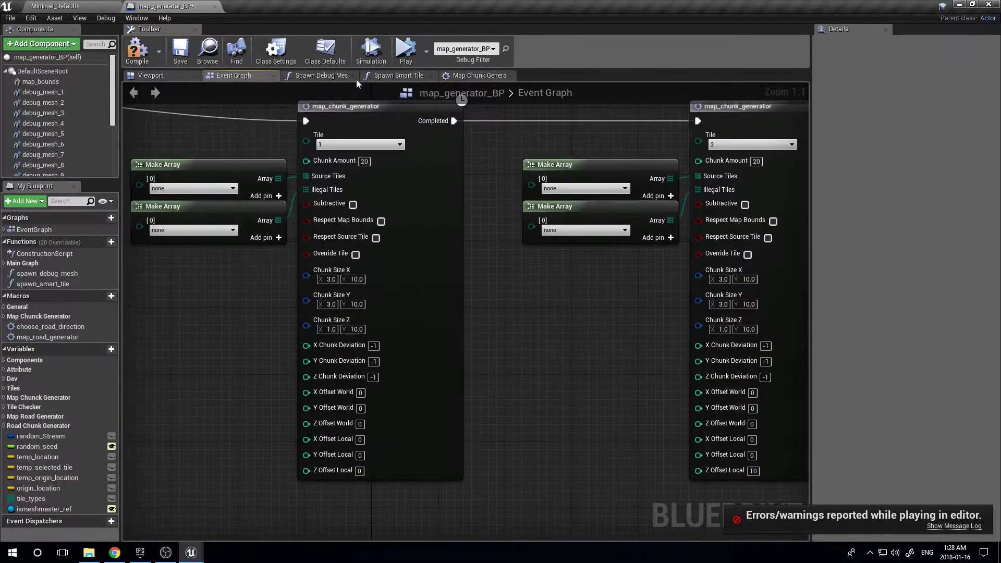
Simulate the level to view the vertically offset chunks, and return to the blueprint's event graph.
{"action": "left_click", "coordinate": [69, 6]}
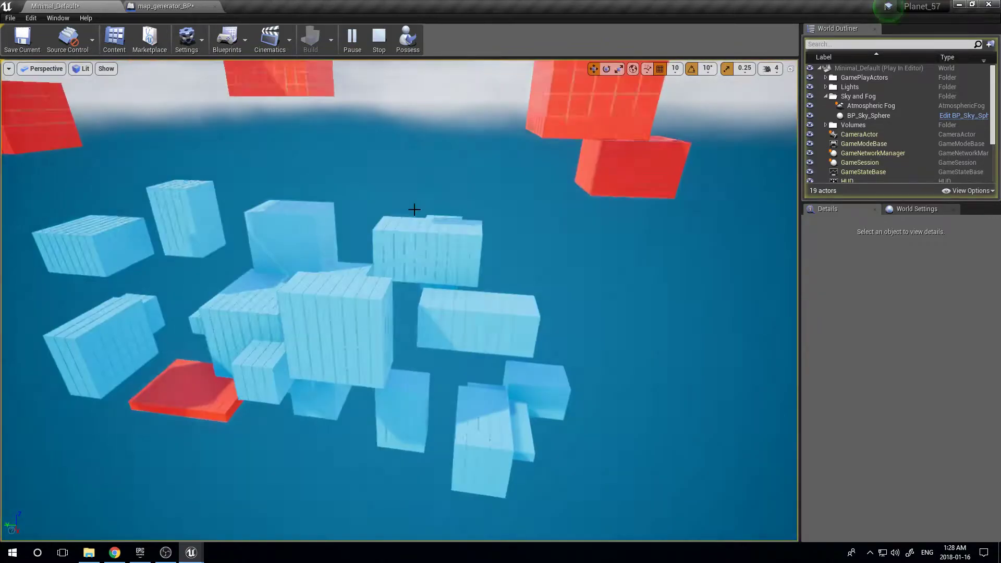
{"action": "mouse_move", "coordinate": [415, 209]}
{"action": "right_mouse_down"}
{"action": "mouse_move", "coordinate": [375, 151]}
{"action": "mouse_move", "coordinate": [382, 177]}
{"action": "mouse_move", "coordinate": [425, 159]}
{"action": "mouse_move", "coordinate": [425, 148]}
{"action": "mouse_move", "coordinate": [412, 210]}
{"action": "right_mouse_up"}
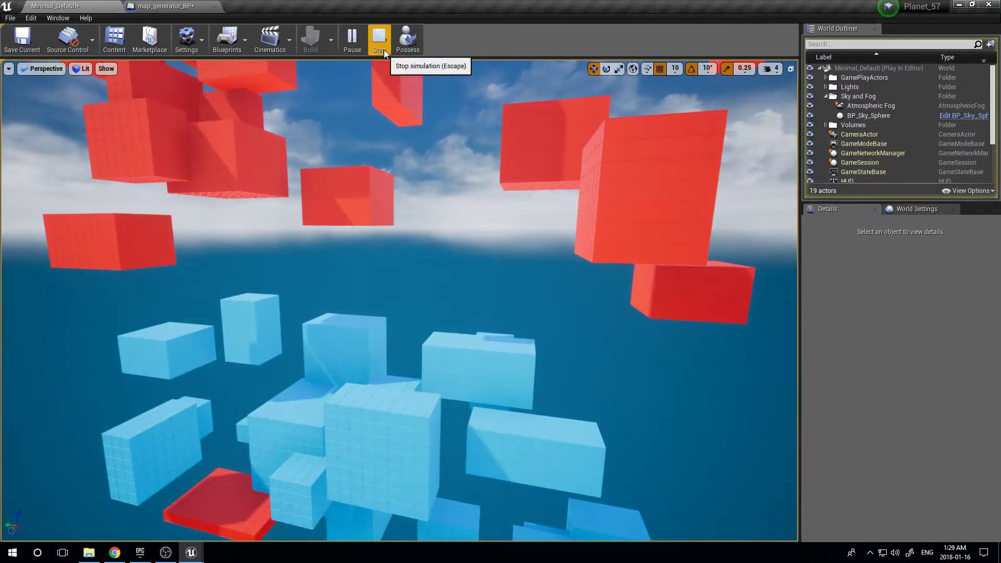
{"action": "left_click", "coordinate": [379, 42]}
{"action": "left_click", "coordinate": [167, 5]}
Set the second chunk generator's source tile to 1 and reset its Z Offset Local to 0.
{"action": "right_click_drag", "start_coordinate": [571, 336], "coordinate": [415, 344]}
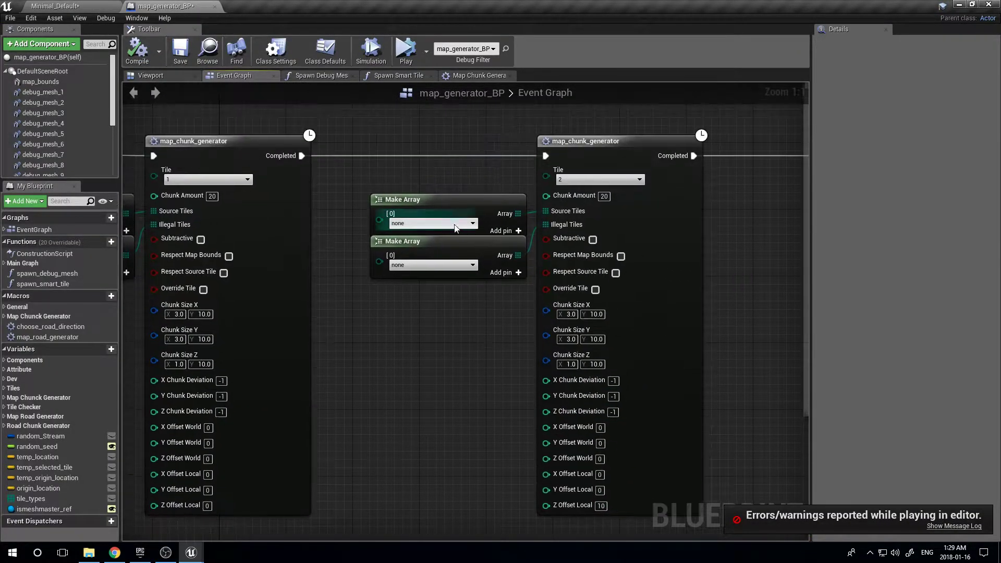
{"action": "left_click", "coordinate": [428, 223]}
{"action": "left_click", "coordinate": [396, 246]}
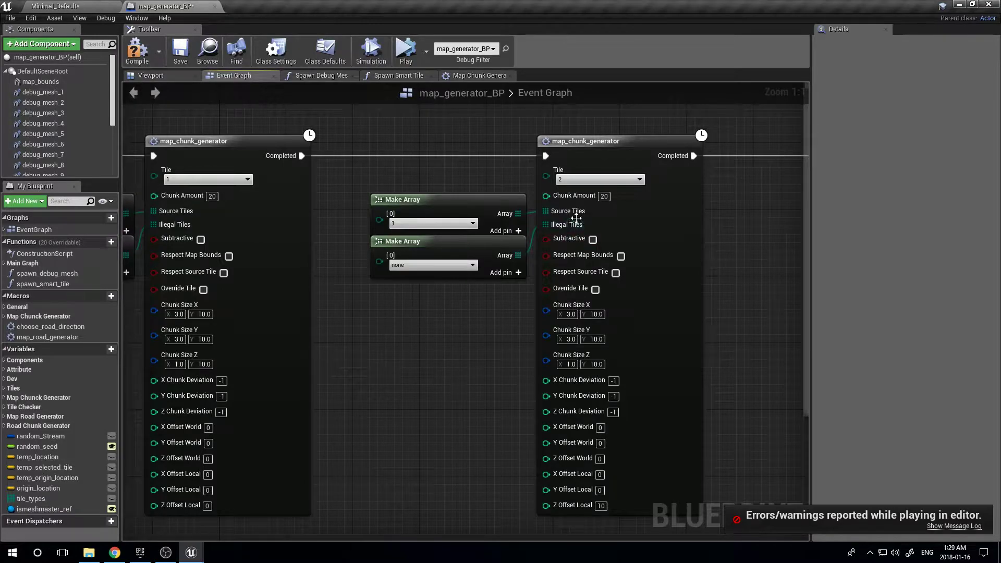
{"action": "right_click_drag", "start_coordinate": [473, 331], "coordinate": [481, 221]}
{"action": "left_click", "coordinate": [607, 395]}
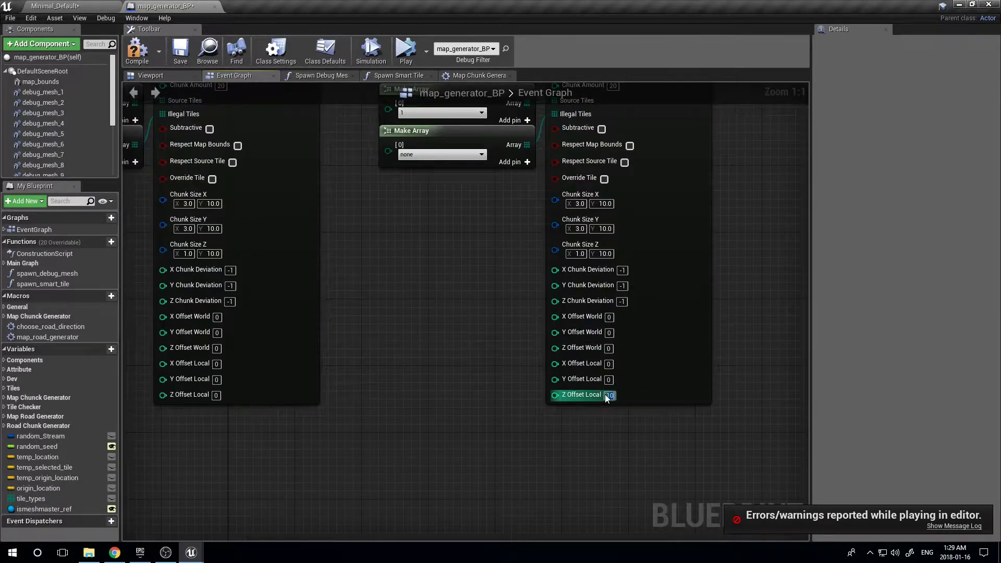
{"action": "type", "text": "0"}
{"action": "right_click_drag", "start_coordinate": [740, 316], "coordinate": [667, 435]}
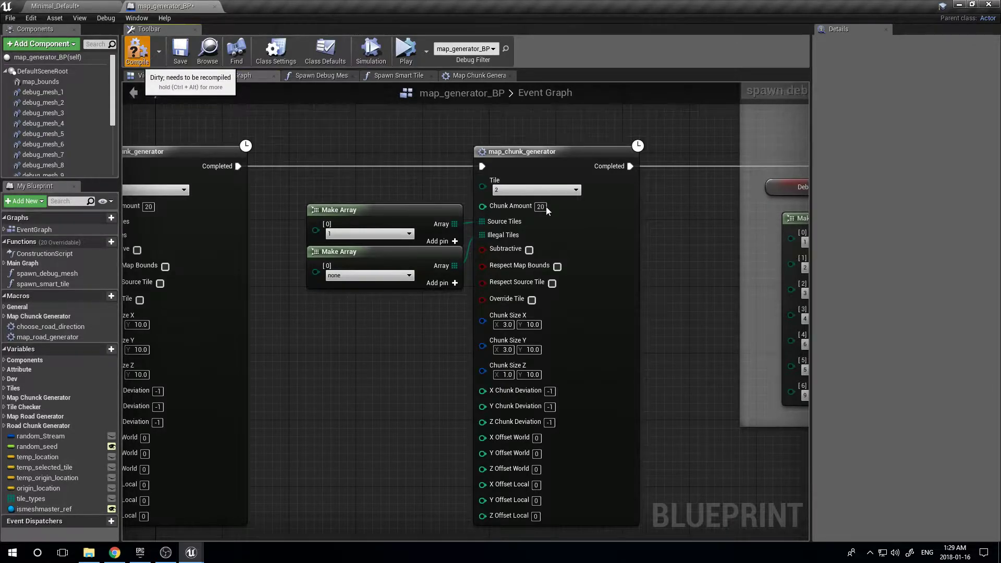
Set the Z Offset Local of the second map_chunk_generator node to 1.
{"action": "right_click_drag", "start_coordinate": [547, 335], "coordinate": [510, 280]}
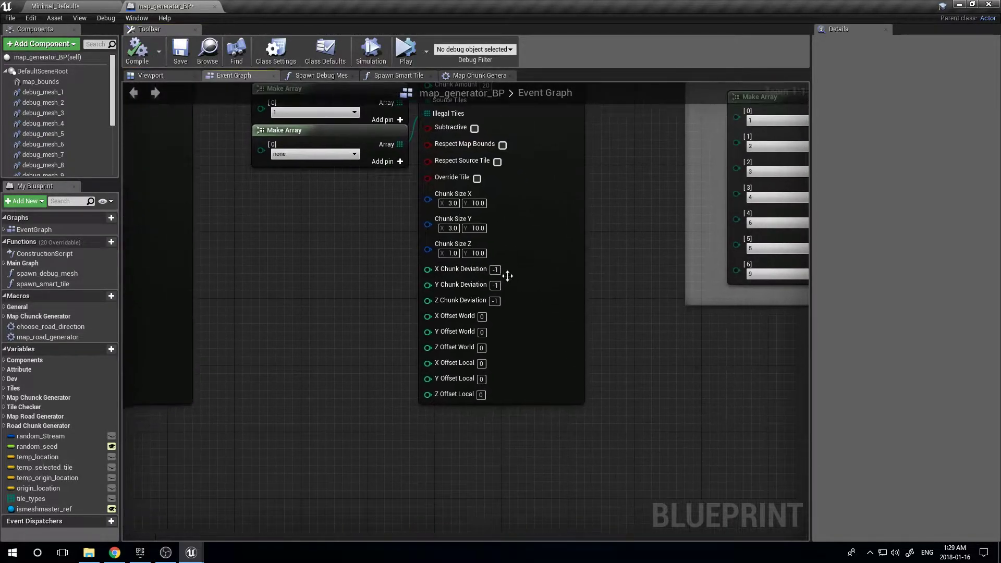
{"action": "left_click", "coordinate": [481, 395]}
{"action": "type", "text": "1"}
{"action": "key", "text": "Return"}
{"action": "right_click_drag", "start_coordinate": [586, 283], "coordinate": [580, 404]}
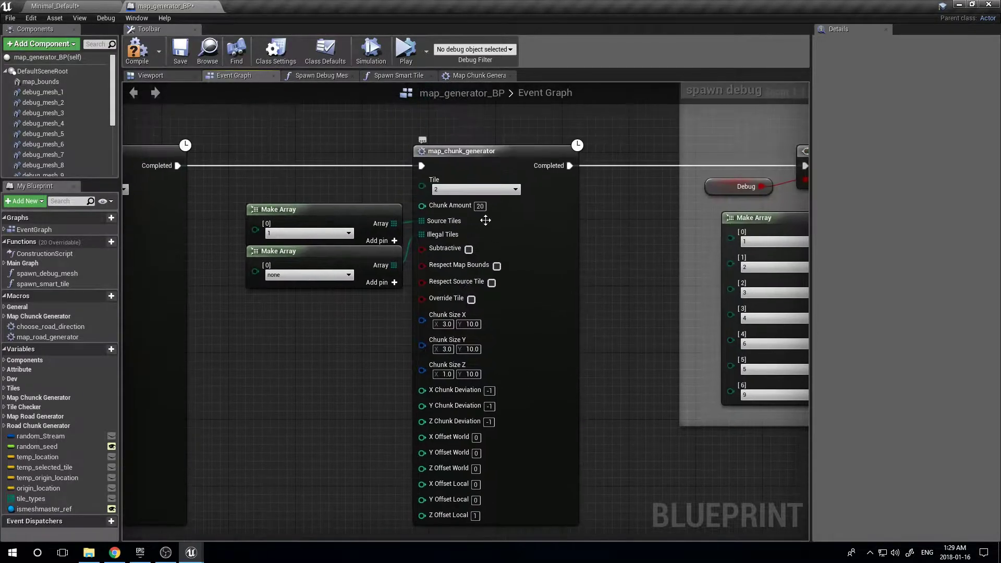
Set the second generator's Chunk Size X and Chunk Size Y to 1–3 and its Chunk Size Z to 10–30.
{"action": "right_click_drag", "start_coordinate": [480, 207], "coordinate": [476, 158]}
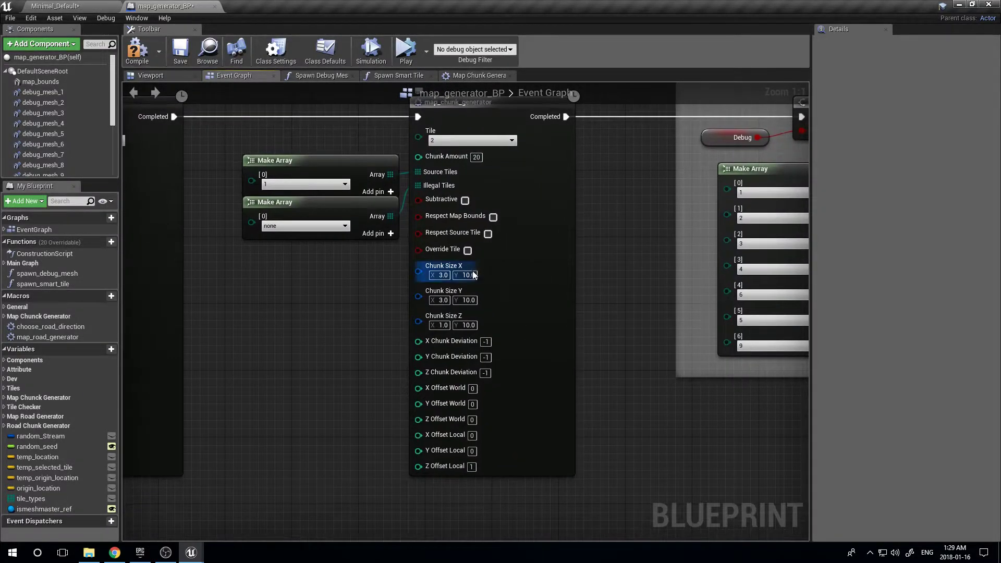
{"action": "type", "text": "1"}
{"action": "key", "text": "Return"}
{"action": "type", "text": "1"}
{"action": "key", "text": "shift+Tab"}
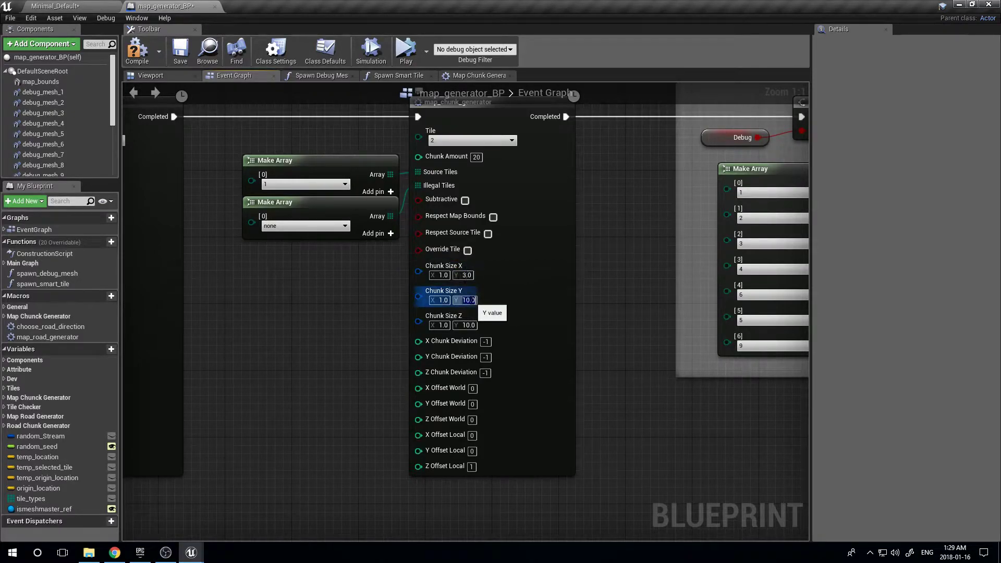
{"action": "type", "text": "3"}
{"action": "key", "text": "Tab"}
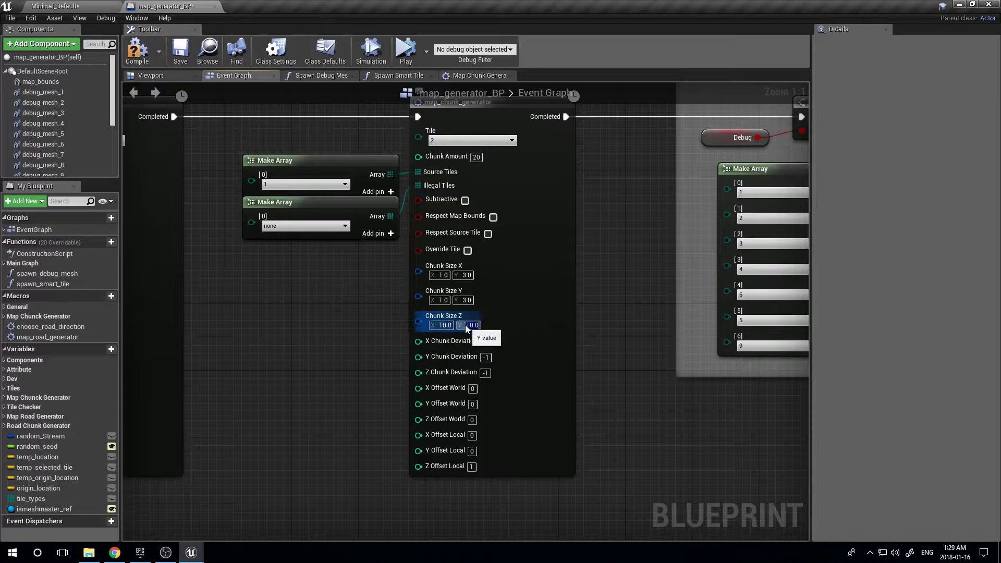
{"action": "type", "text": "3"}
{"action": "key", "text": "Return"}
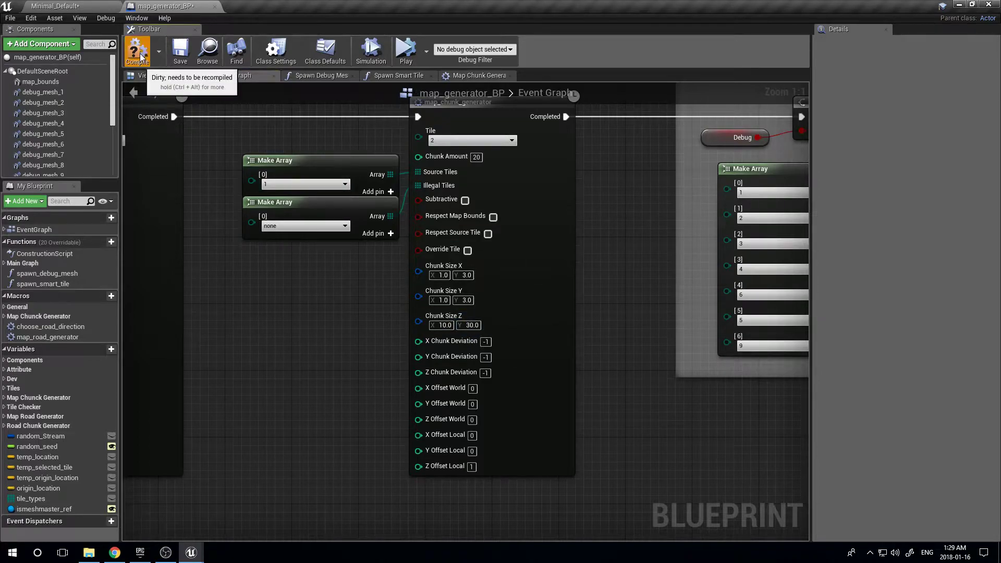
Simulate the level to inspect the tall, narrow tile 2 chunks on the tile 1 chunks, and return to the blueprint.
{"action": "left_click", "coordinate": [98, 3]}
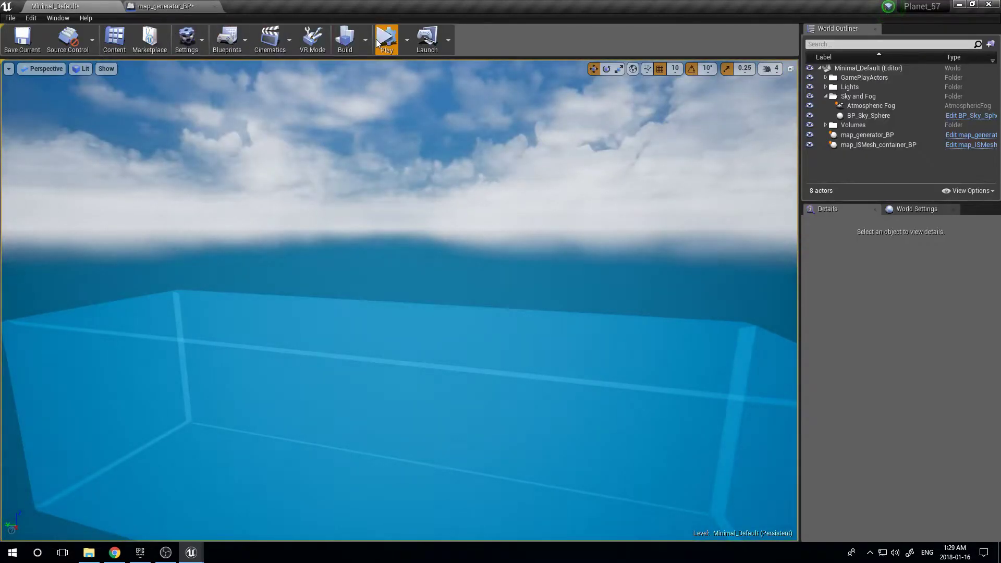
{"action": "left_click", "coordinate": [385, 41]}
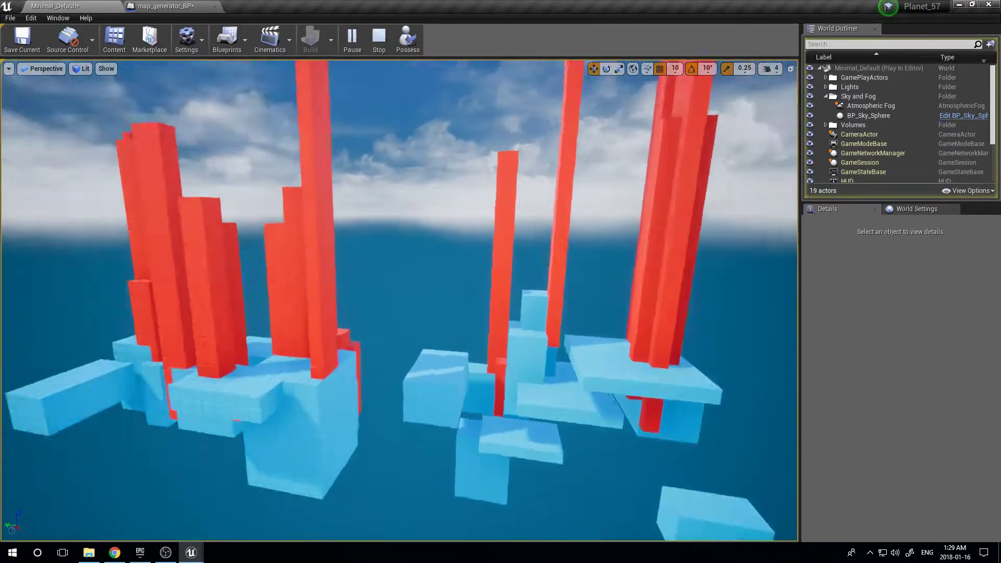
{"action": "right_click_drag", "start_coordinate": [399, 301], "coordinate": [323, 308]}
{"action": "left_click", "coordinate": [379, 41]}
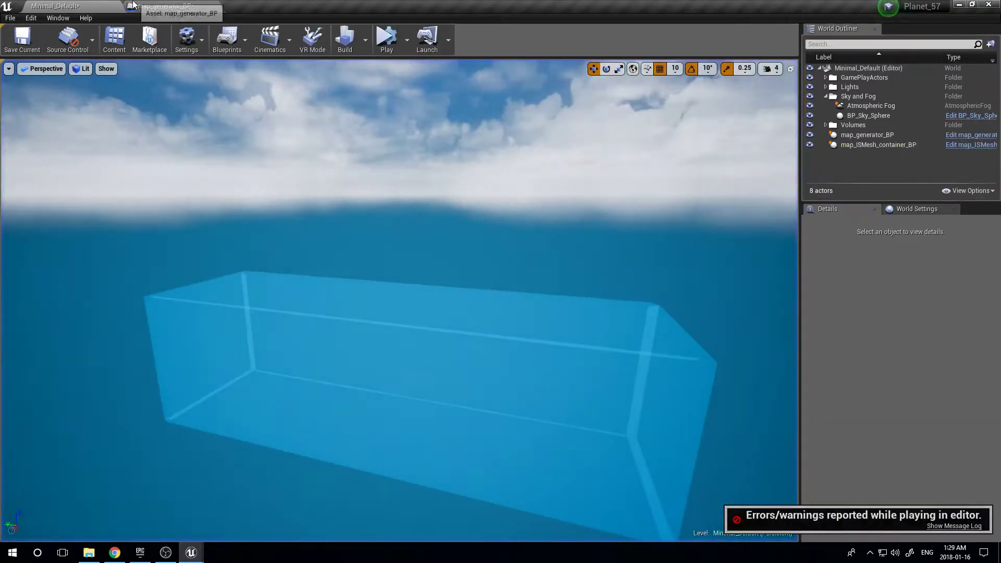
{"action": "left_click", "coordinate": [162, 7]}
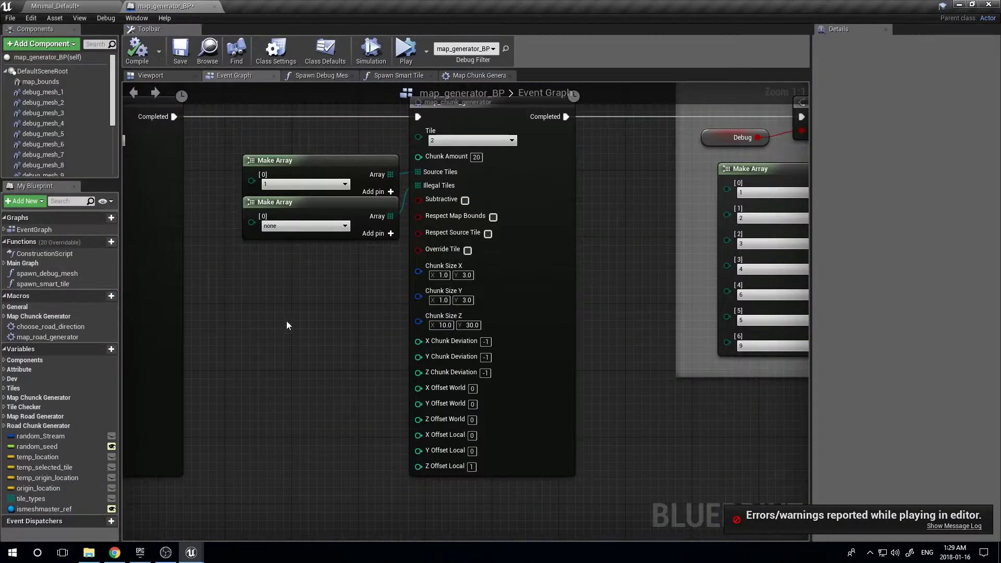
Move the spawn debug group farther from the second map_chunk_generator to make room for another generator.
{"action": "right_click_drag", "start_coordinate": [286, 319], "coordinate": [181, 346]}
{"action": "scroll", "coordinate": [250, 306], "scroll_direction": "down", "scroll_amount": 2}
{"action": "right_click_drag", "start_coordinate": [359, 297], "coordinate": [140, 304]}
{"action": "right_click_drag", "start_coordinate": [189, 151], "coordinate": [524, 465]}
{"action": "scroll", "coordinate": [523, 278], "scroll_direction": "down", "scroll_amount": 2}
{"action": "scroll", "coordinate": [521, 275], "scroll_direction": "up", "scroll_amount": 4}
{"action": "left_click", "coordinate": [482, 234]}
{"action": "scroll", "coordinate": [653, 377], "scroll_direction": "down", "scroll_amount": 2}
{"action": "right_click_drag", "start_coordinate": [654, 376], "coordinate": [366, 83]}
{"action": "scroll", "coordinate": [364, 228], "scroll_direction": "down", "scroll_amount": 1}
{"action": "left_click", "coordinate": [363, 229]}
{"action": "left_click_drag", "start_coordinate": [470, 411], "coordinate": [752, 410]}
Place the map_road_generator node and its three Make Array nodes between the second map_chunk_generator and the spawn debug group.
{"action": "right_click_drag", "start_coordinate": [360, 240], "coordinate": [515, 430]}
{"action": "left_click_drag", "start_coordinate": [255, 131], "coordinate": [421, 308]}
{"action": "left_click_drag", "start_coordinate": [451, 254], "coordinate": [699, 541]}
{"action": "right_click_drag", "start_coordinate": [688, 477], "coordinate": [561, 344]}
{"action": "left_click_drag", "start_coordinate": [540, 312], "coordinate": [521, 233]}
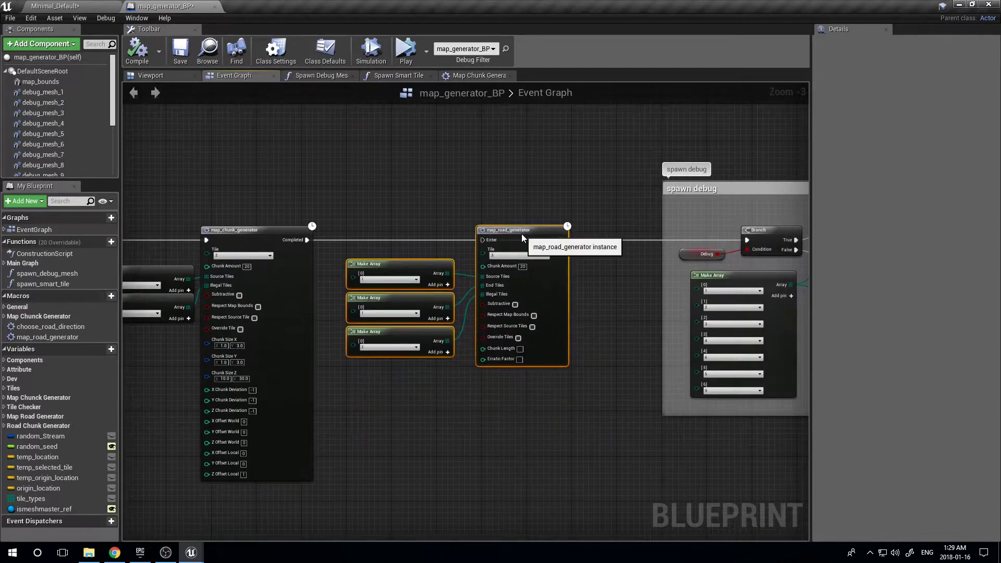
Wire the second chunk generator's Completed output into map_road_generator's Enter, and the road generator's output into the Branch node.
{"action": "scroll", "coordinate": [436, 214], "scroll_direction": "up", "scroll_amount": 3}
{"action": "left_click", "coordinate": [401, 224]}
{"action": "left_click_drag", "start_coordinate": [244, 253], "coordinate": [508, 257]}
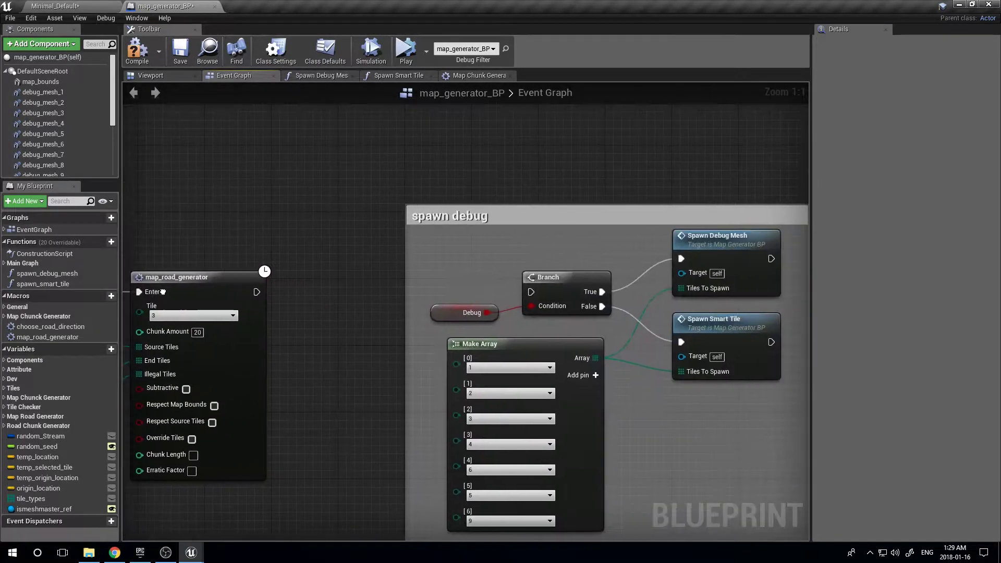
{"action": "left_click_drag", "start_coordinate": [257, 292], "coordinate": [538, 290]}
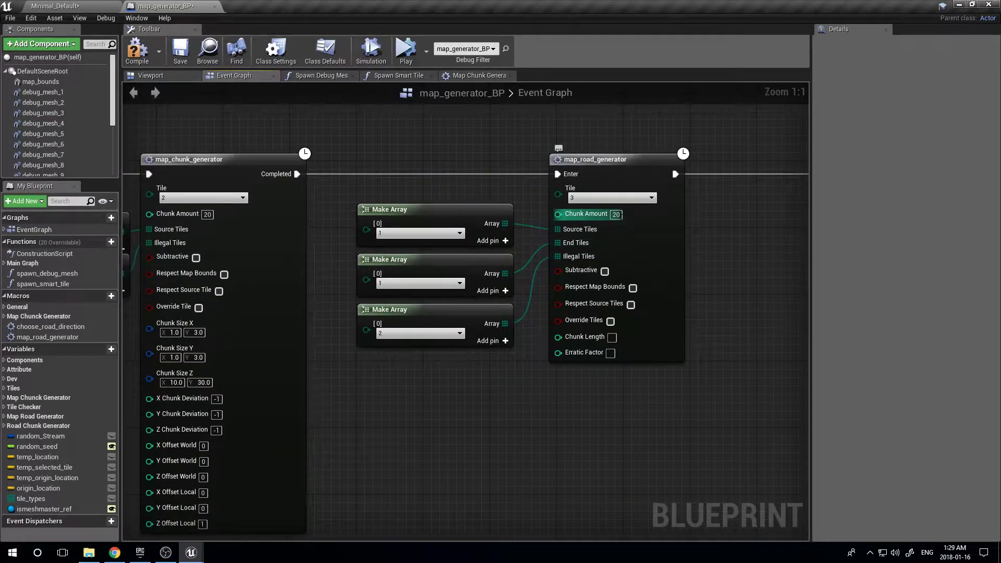
Set Chunk Amount to 1 on the map_road_generator and the second map_chunk_generator, and reduce it on the first map_chunk_generator.
{"action": "left_click", "coordinate": [617, 215]}
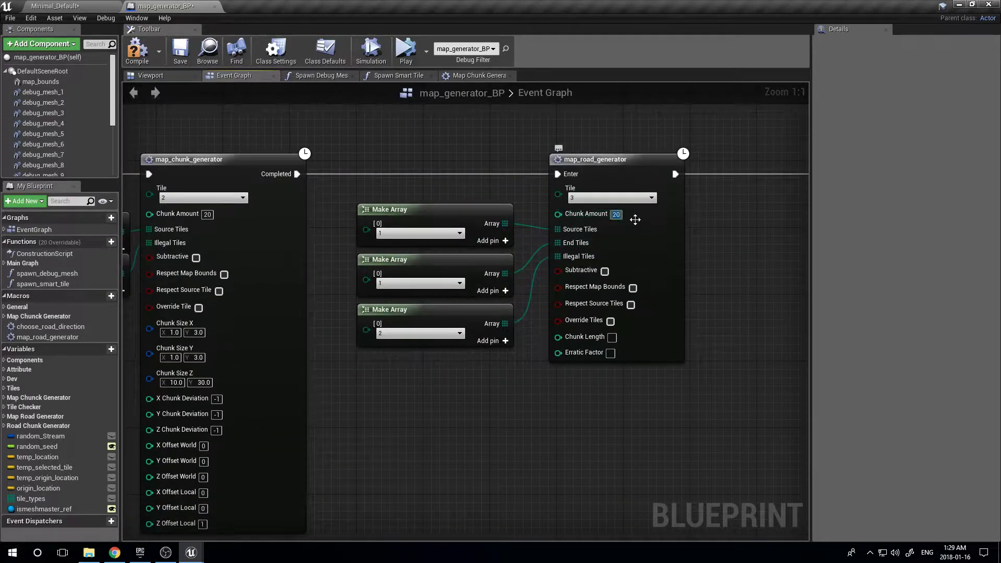
{"action": "right_click_drag", "start_coordinate": [425, 202], "coordinate": [719, 219]}
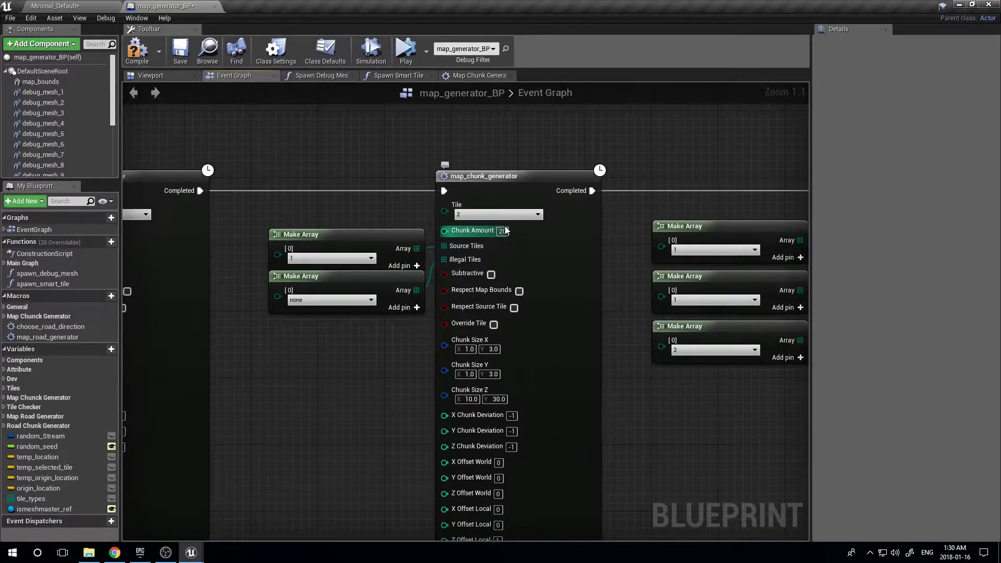
{"action": "right_click_drag", "start_coordinate": [331, 199], "coordinate": [714, 196]}
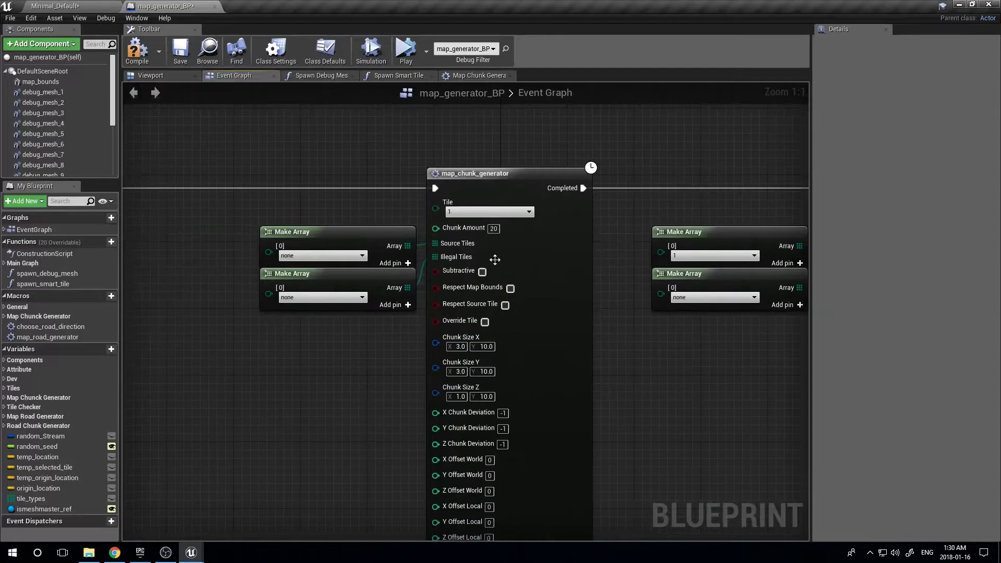
{"action": "scroll", "coordinate": [521, 255], "scroll_direction": "down", "scroll_amount": 1}
{"action": "right_click_drag", "start_coordinate": [654, 352], "coordinate": [125, 293]}
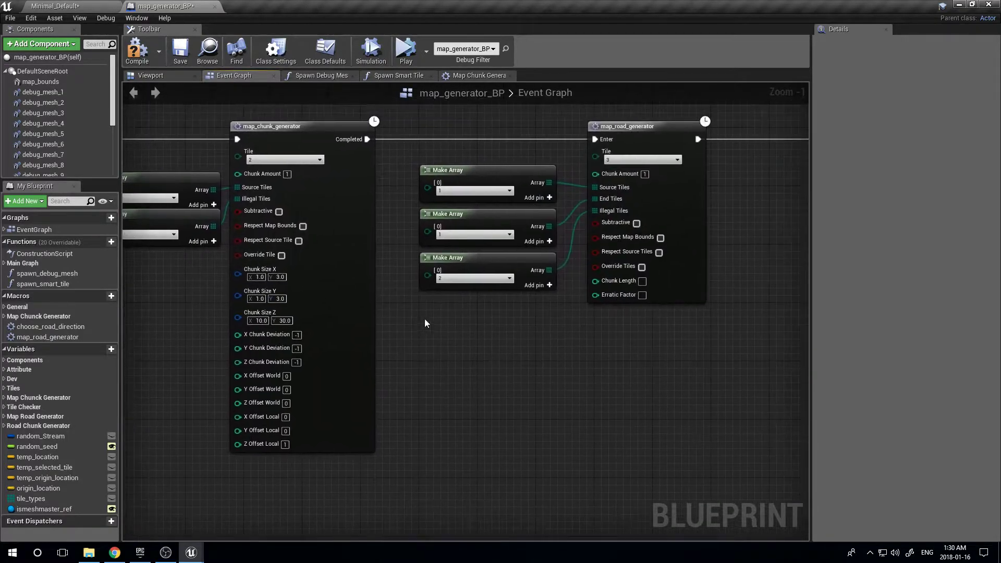
Compile the blueprint and simulate the level to inspect the road generated from the chunks, stopping the simulation at the end.
{"action": "right_click_drag", "start_coordinate": [530, 247], "coordinate": [395, 317]}
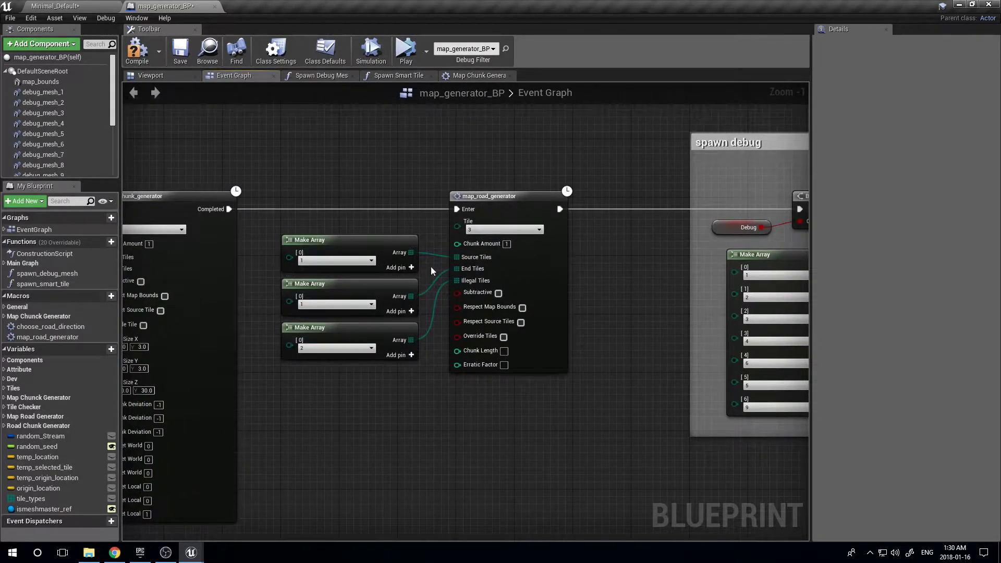
{"action": "scroll", "coordinate": [382, 217], "scroll_direction": "up", "scroll_amount": 1}
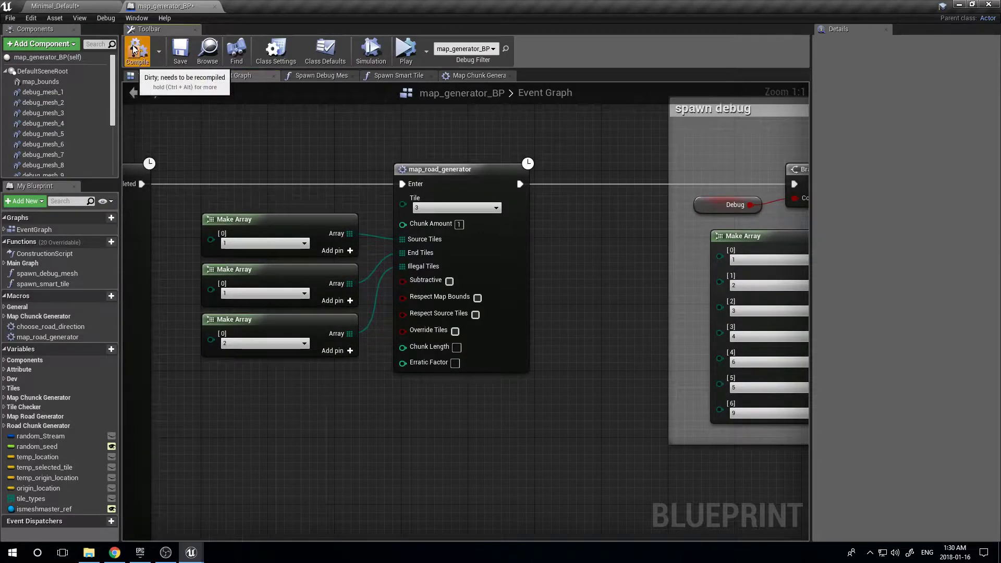
{"action": "left_click", "coordinate": [76, 7]}
{"action": "left_click", "coordinate": [386, 41]}
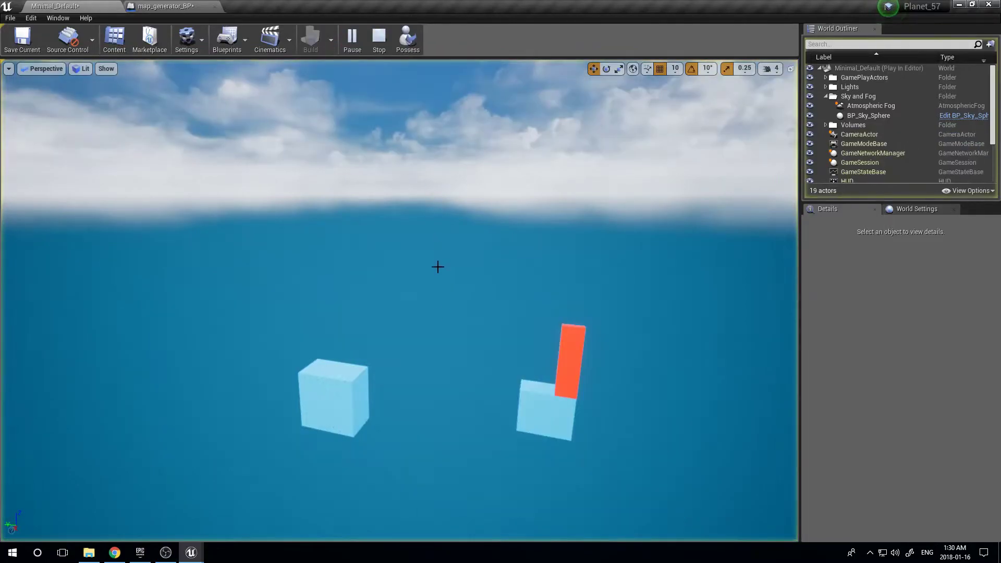
{"action": "right_click_drag", "start_coordinate": [400, 301], "coordinate": [292, 318]}
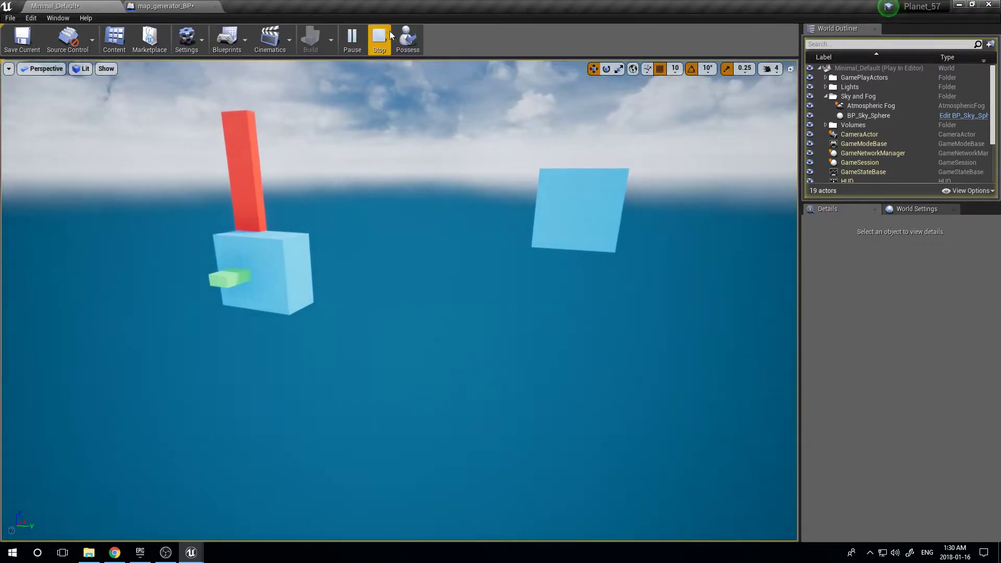
{"action": "left_click", "coordinate": [380, 38]}
Rerun the simulation, inspect the road linking the two tile 1 chunks, and return to the blueprint's event graph.
{"action": "left_click", "coordinate": [387, 39]}
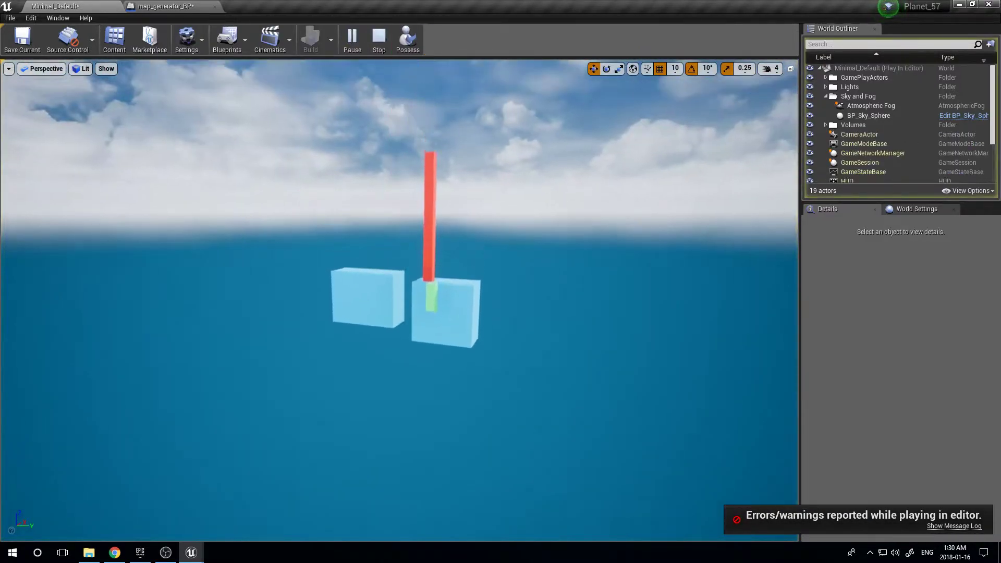
{"action": "left_click", "coordinate": [408, 38]}
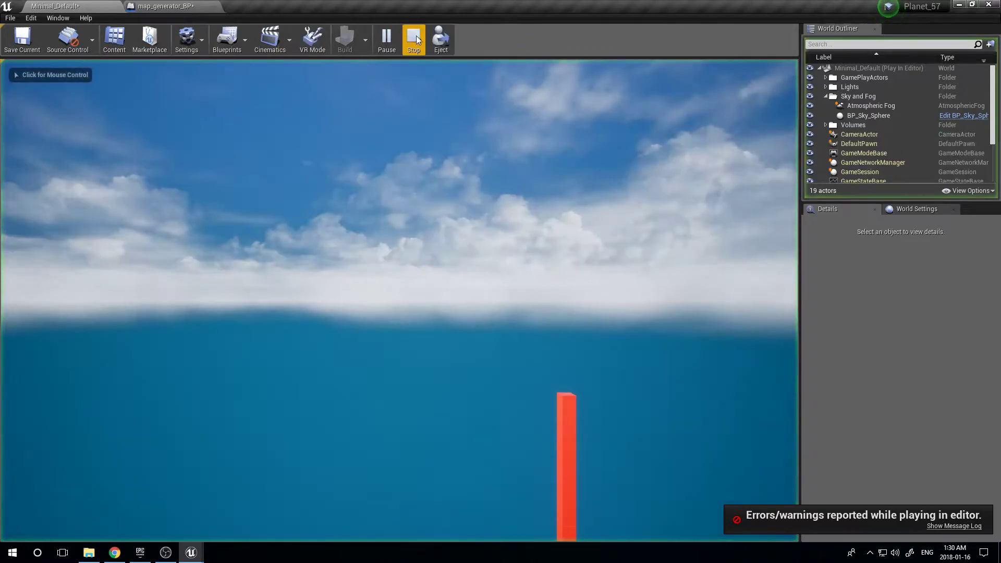
{"action": "left_click", "coordinate": [441, 38]}
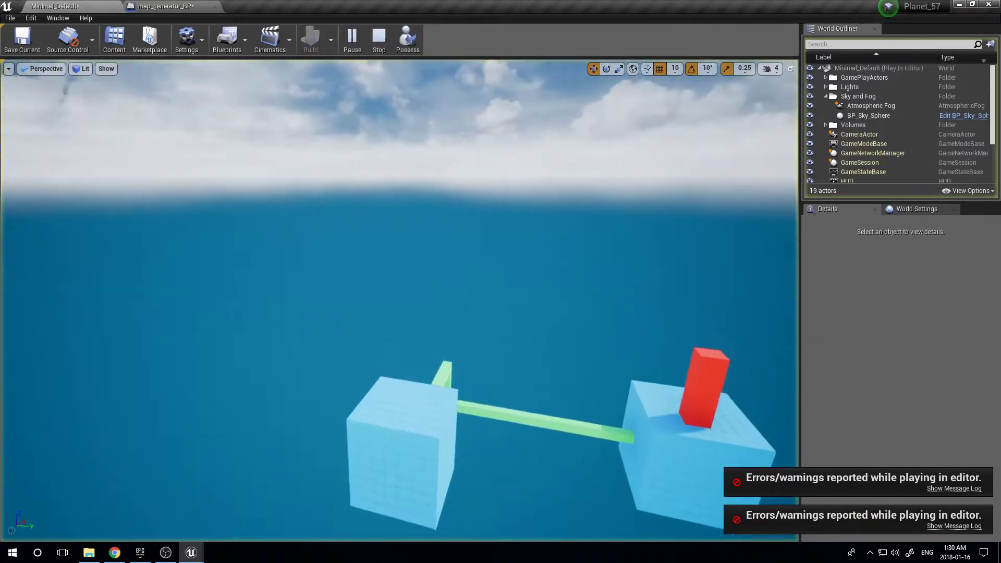
{"action": "right_click_drag", "start_coordinate": [400, 300], "coordinate": [360, 336]}
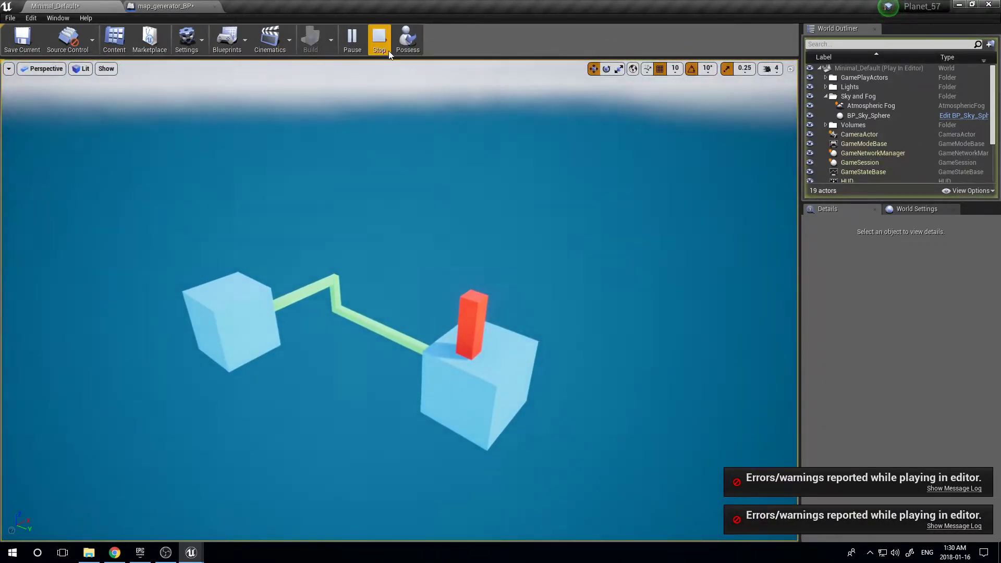
{"action": "left_click", "coordinate": [379, 37]}
{"action": "left_click", "coordinate": [166, 6]}
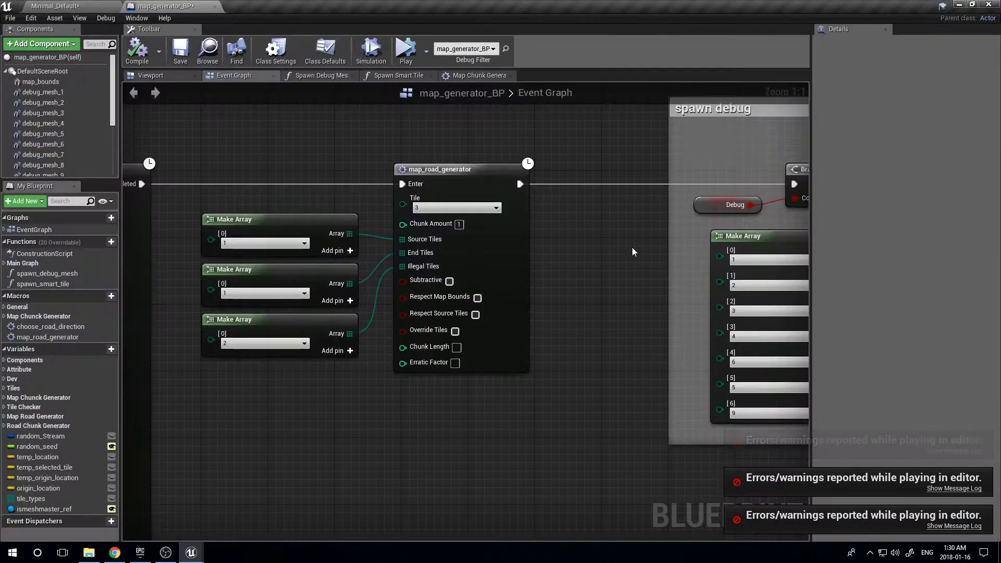
Set the Chunk Amount of the map_road_generator node to 3.
{"action": "right_click_drag", "start_coordinate": [632, 248], "coordinate": [643, 246]}
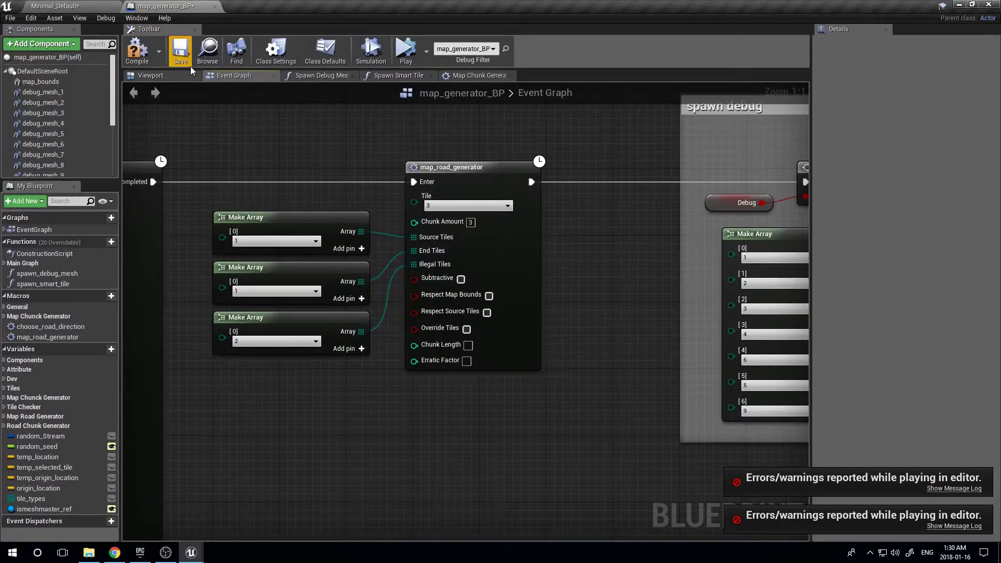
Simulate the level repeatedly to inspect the roads generated between the chunks, stop it, and return to the map_generator_BP event graph.
{"action": "left_click", "coordinate": [89, 7]}
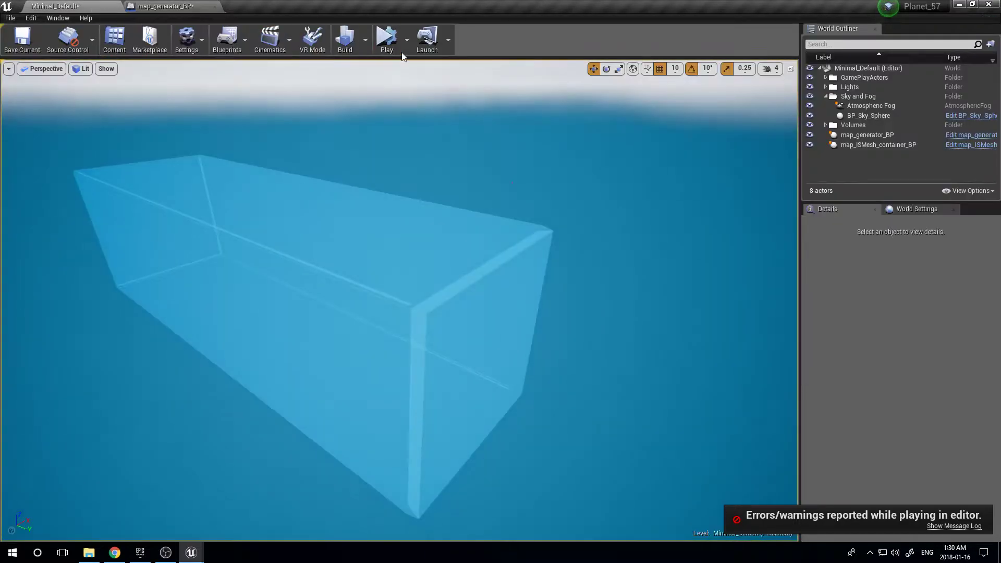
{"action": "left_click", "coordinate": [385, 41]}
{"action": "left_click", "coordinate": [381, 42]}
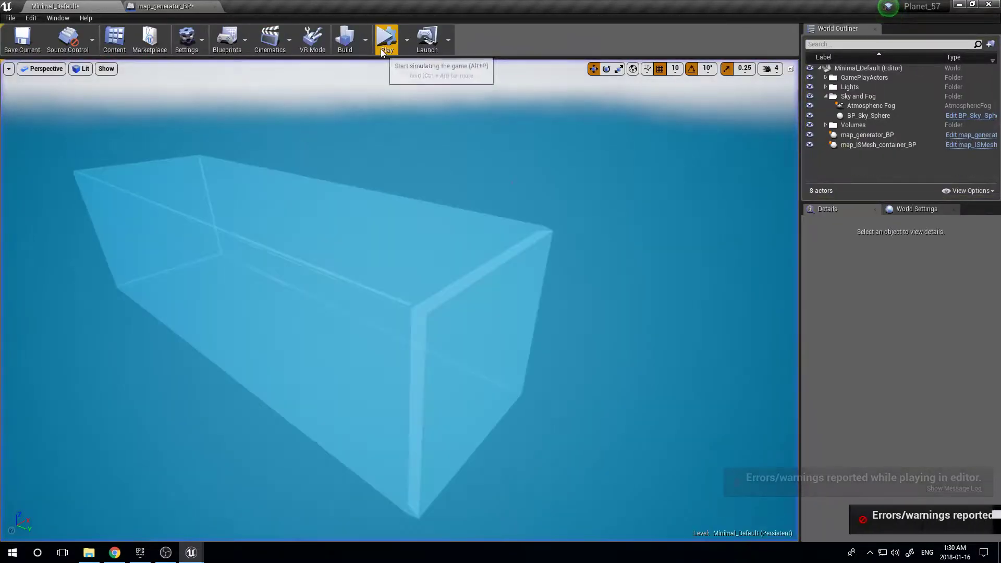
{"action": "left_click", "coordinate": [382, 42]}
{"action": "left_click", "coordinate": [381, 43]}
{"action": "left_click", "coordinate": [383, 42]}
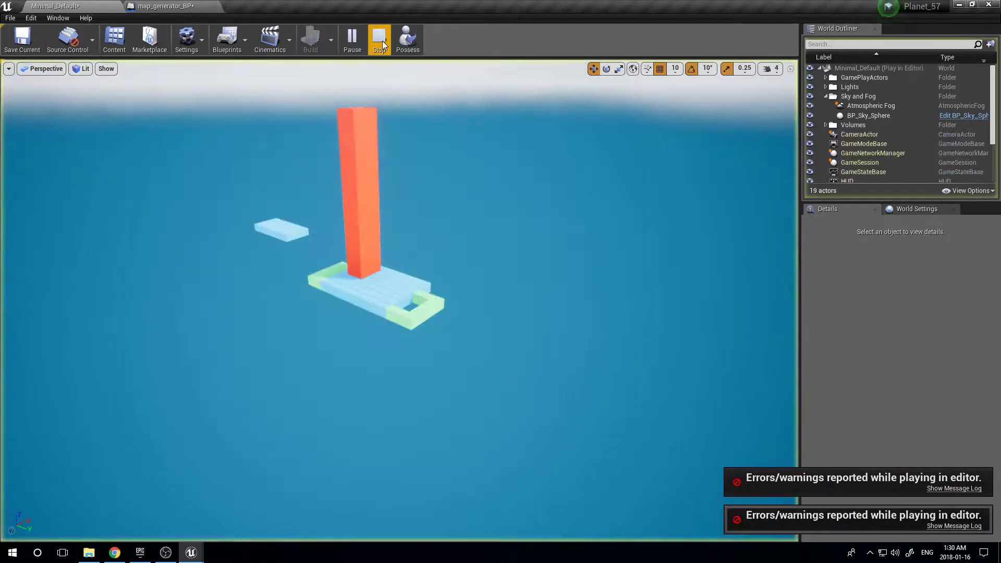
{"action": "left_click", "coordinate": [382, 43]}
{"action": "left_click", "coordinate": [165, 6]}
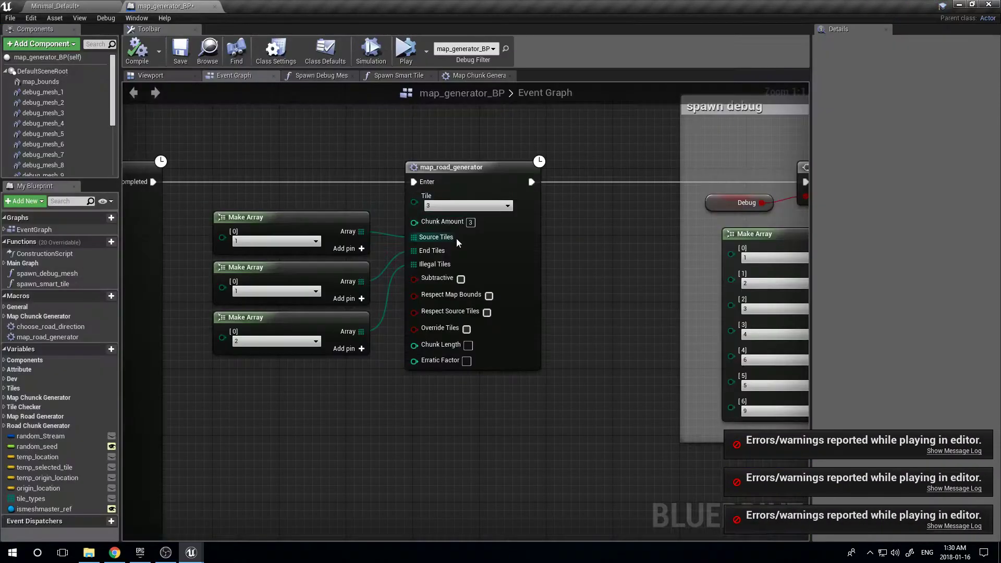
Set the Make Array entry feeding End Tiles on the map_road_generator to tile 2.
{"action": "left_click", "coordinate": [342, 248]}
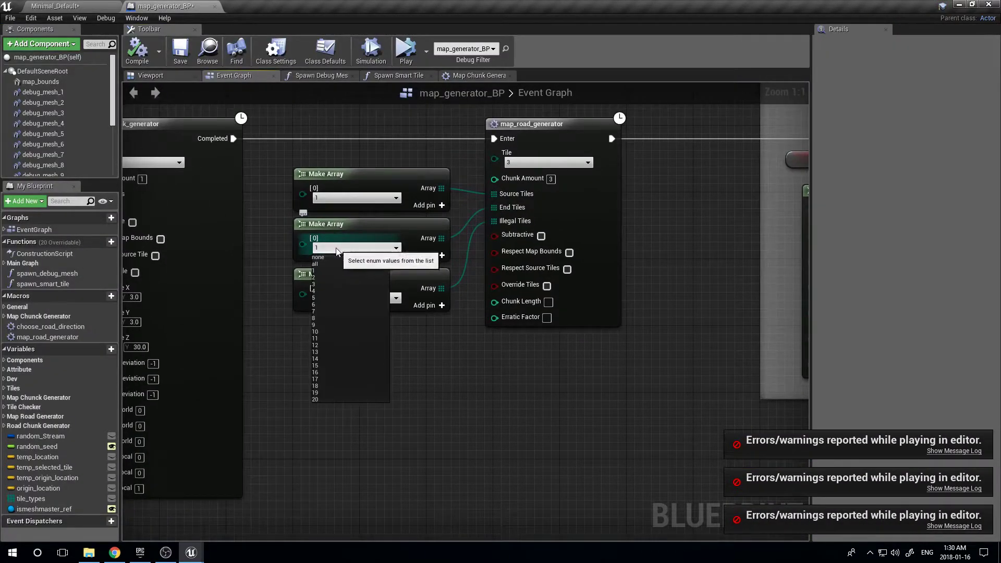
{"action": "left_click", "coordinate": [333, 274]}
{"action": "right_click_drag", "start_coordinate": [506, 201], "coordinate": [606, 214]}
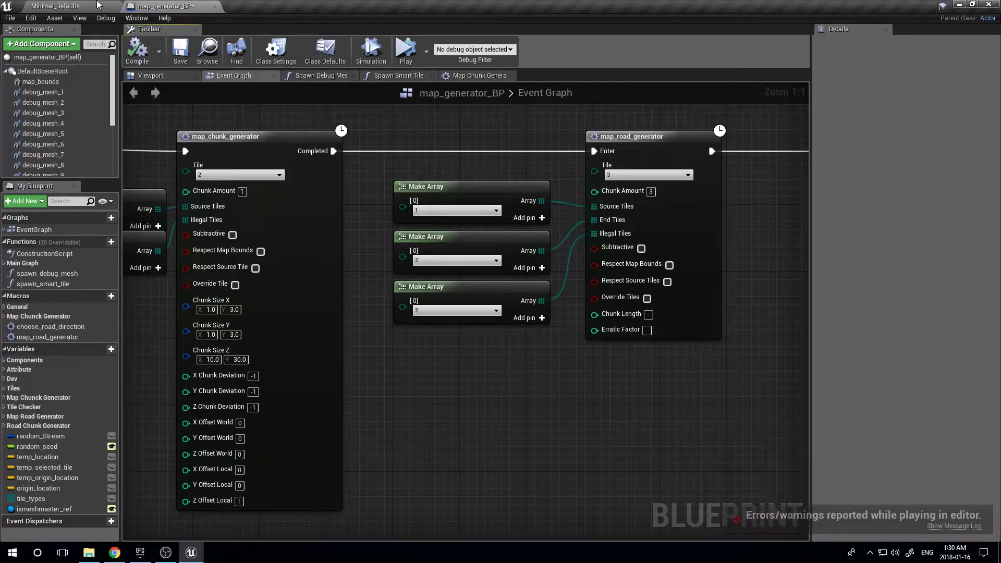
Simulate the level to inspect the roads running from tile 1 to tile 2 chunks, then stop and return to the blueprint.
{"action": "left_click", "coordinate": [104, 6]}
{"action": "left_click", "coordinate": [385, 41]}
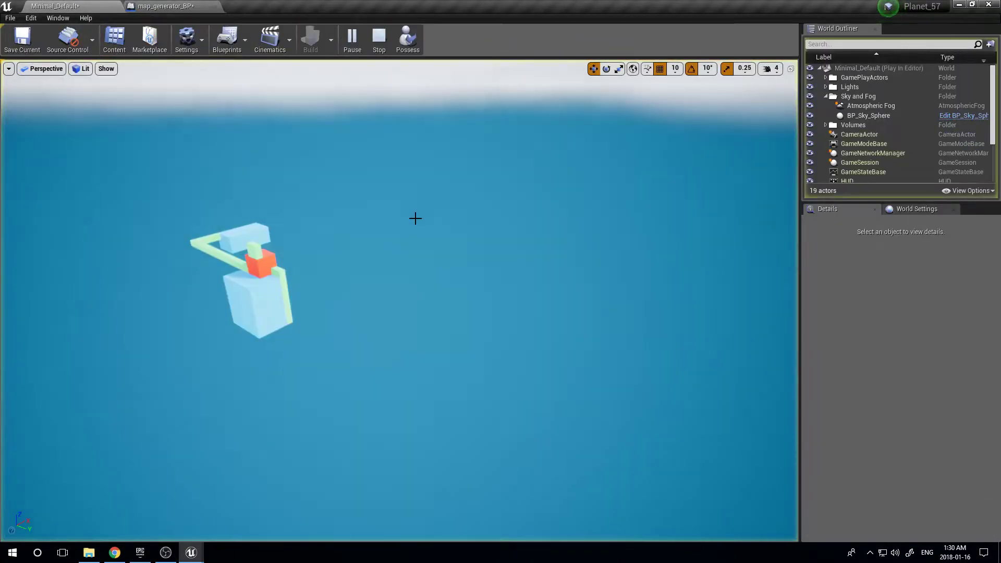
{"action": "left_click", "coordinate": [375, 42]}
{"action": "left_click", "coordinate": [166, 6]}
Set Chunk Amount to 20 on the tile 2 map_chunk_generator and to 40 on the tile 1 map_chunk_generator.
{"action": "right_click_drag", "start_coordinate": [578, 372], "coordinate": [820, 357]}
{"action": "left_click", "coordinate": [485, 177]}
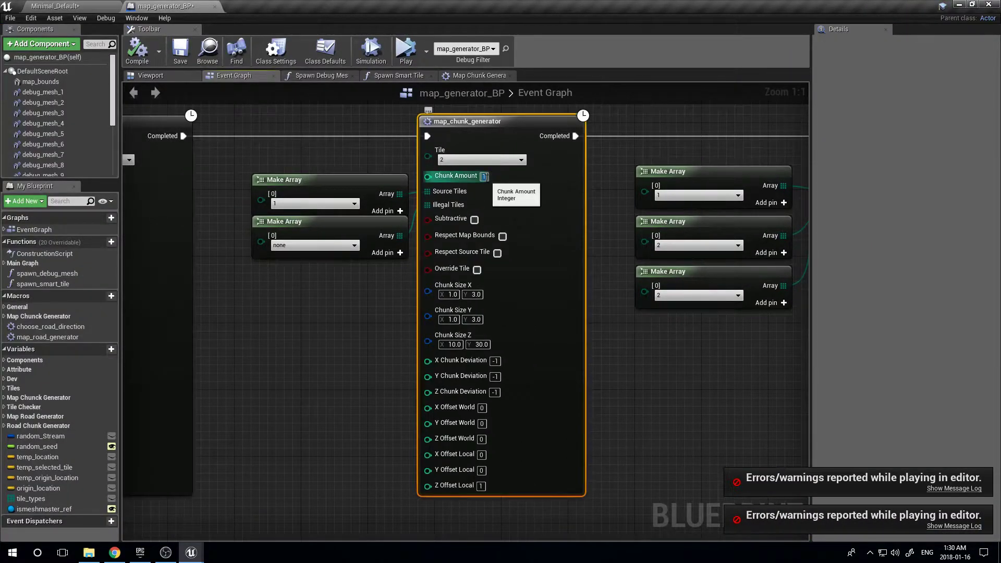
{"action": "type", "text": "20"}
{"action": "right_click_drag", "start_coordinate": [589, 307], "coordinate": [806, 351]}
{"action": "scroll", "coordinate": [661, 343], "scroll_direction": "down", "scroll_amount": 1}
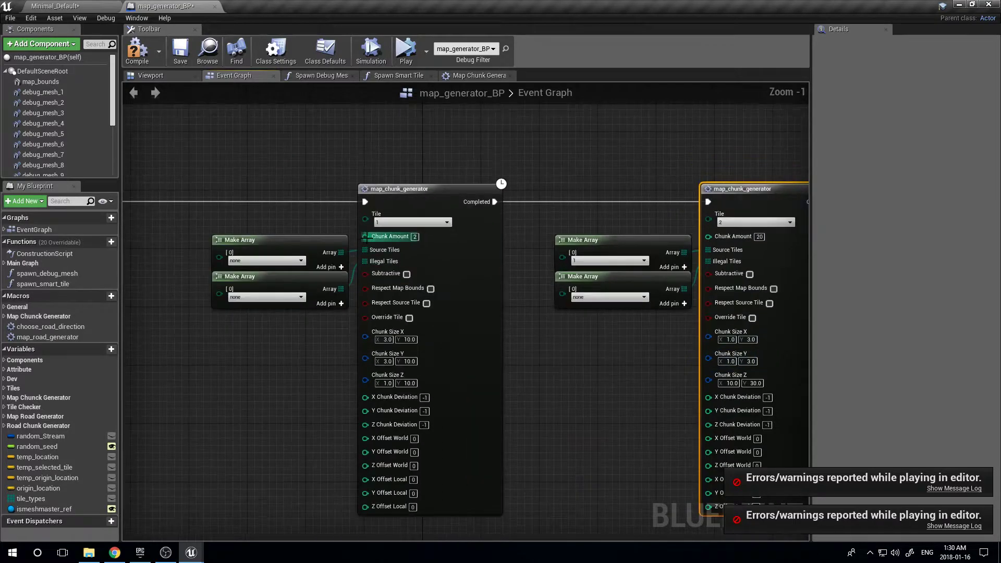
{"action": "type", "text": "40"}
{"action": "right_click_drag", "start_coordinate": [234, 393], "coordinate": [129, 357]}
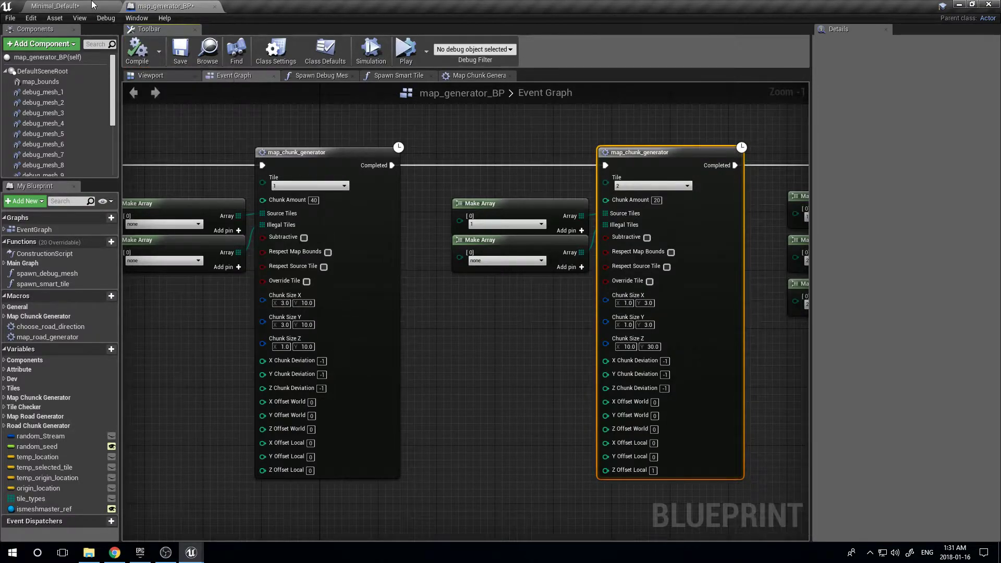
Simulate the level and fly around the generated map to inspect its denser chunks, stopping the simulation at the end.
{"action": "left_click", "coordinate": [55, 5]}
{"action": "left_click", "coordinate": [386, 37]}
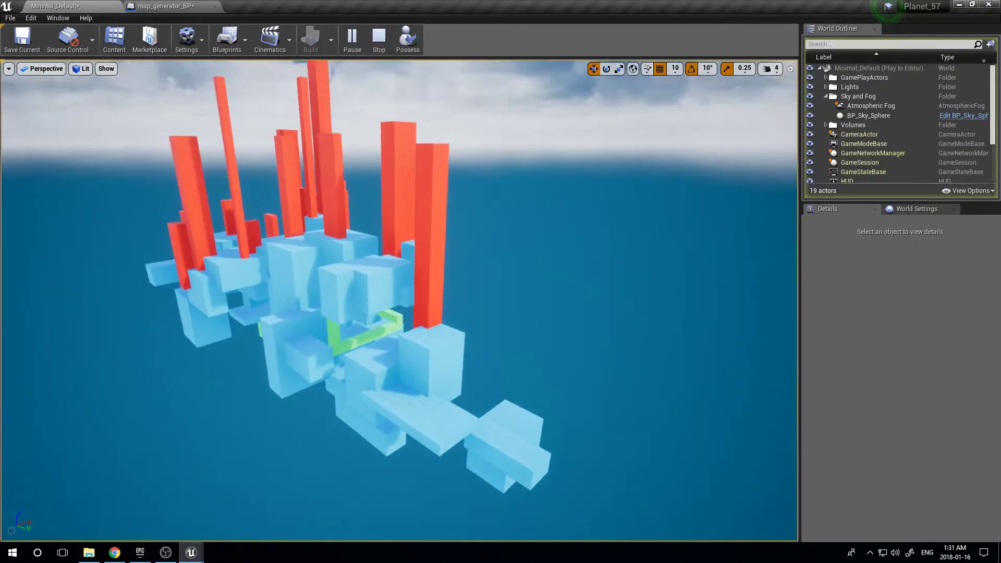
{"action": "key", "text": "a"}
{"action": "right_click_drag", "start_coordinate": [379, 202], "coordinate": [720, 202]}
{"action": "key", "text": "w"}
{"action": "key", "text": "a"}
{"action": "left_click", "coordinate": [380, 40]}
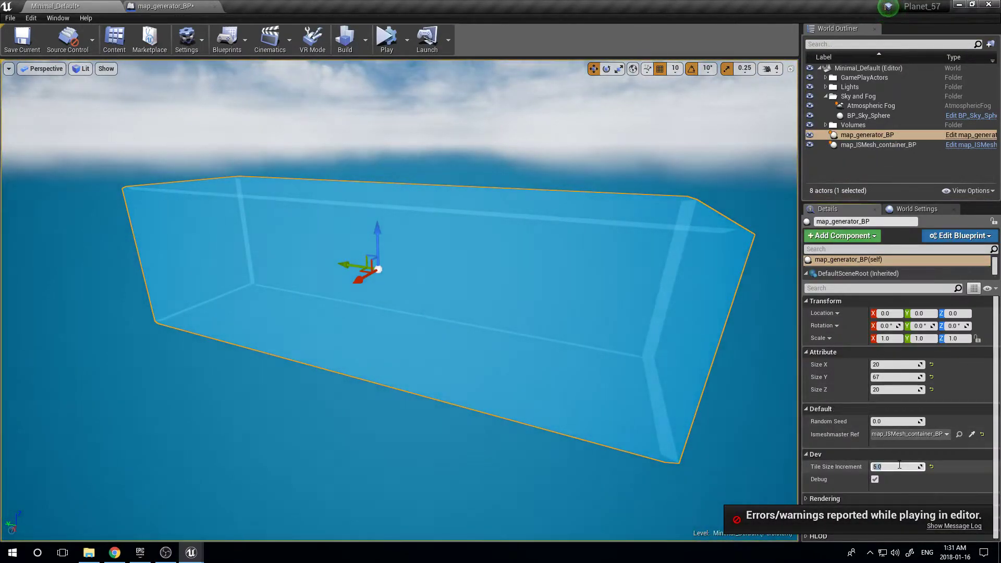
Set the Tile Size Increment of the map_generator_BP actor to 200.
{"action": "type", "text": "200"}
{"action": "key", "text": "Return"}
{"action": "right_click_drag", "start_coordinate": [385, 151], "coordinate": [444, 76]}
Simulate the level and fly in close to inspect the individual tiles of the chunks and roads, stopping the simulation at the end.
{"action": "left_click", "coordinate": [391, 41]}
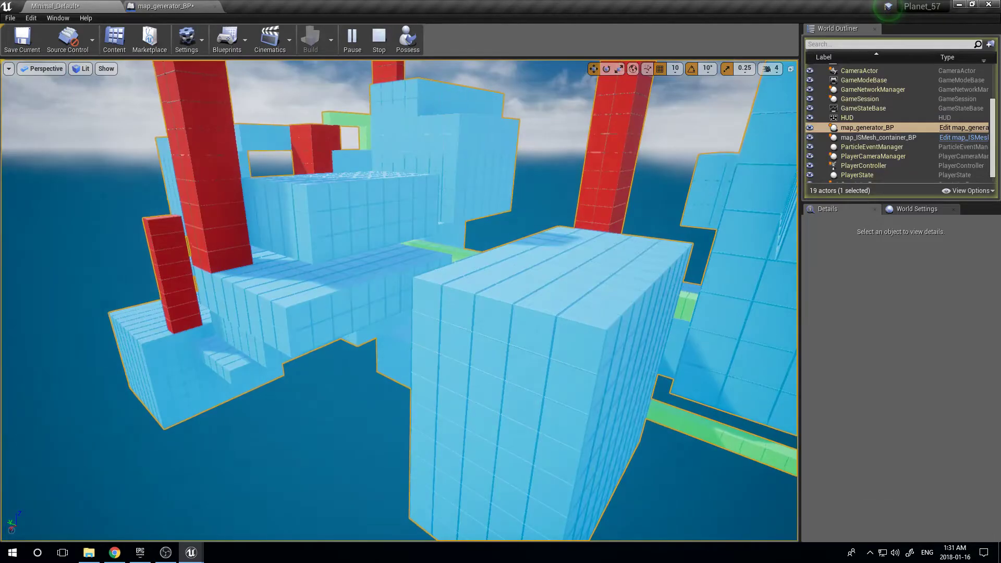
{"action": "key", "text": "w"}
{"action": "right_click_drag", "start_coordinate": [320, 257], "coordinate": [279, 270]}
{"action": "key", "text": "s"}
{"action": "key", "text": "d"}
{"action": "right_click_drag", "start_coordinate": [474, 129], "coordinate": [409, 102]}
{"action": "left_click", "coordinate": [380, 39]}
Enable Subtractive on the tile 2 map_chunk_generator in the blueprint's event graph.
{"action": "left_click", "coordinate": [181, 6]}
{"action": "right_click_drag", "start_coordinate": [401, 310], "coordinate": [226, 323]}
{"action": "scroll", "coordinate": [423, 296], "scroll_direction": "up", "scroll_amount": 1}
{"action": "left_click", "coordinate": [475, 244]}
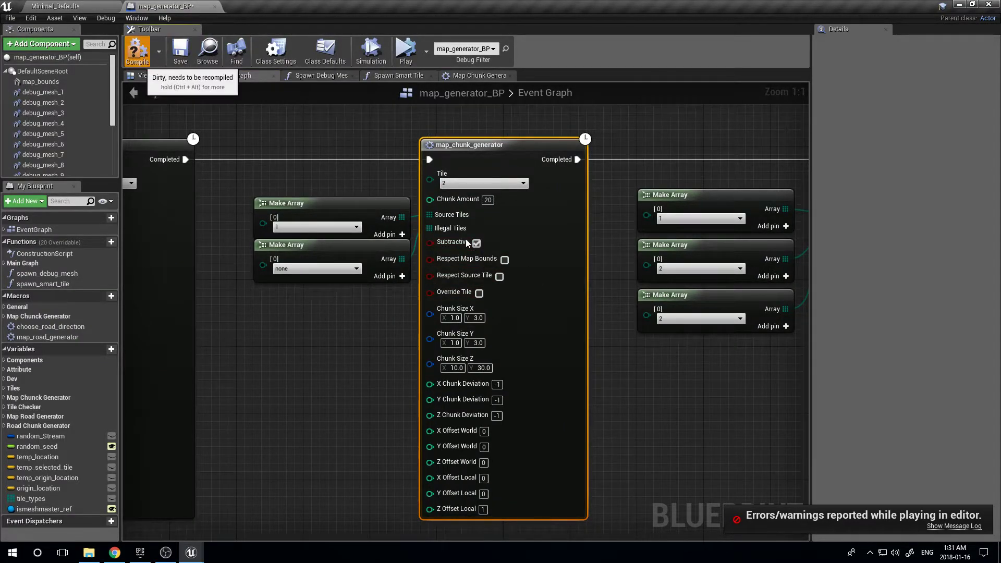
Simulate the level and inspect how the subtractive tile 2 chunks cut into the tile 1 chunks, then stop the simulation.
{"action": "left_click", "coordinate": [57, 5]}
{"action": "left_click", "coordinate": [387, 39]}
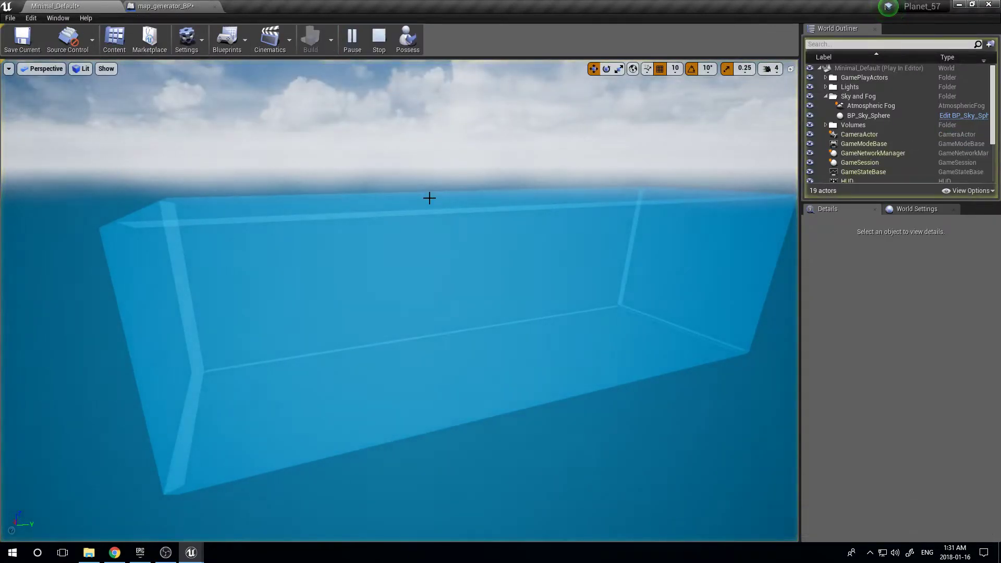
{"action": "right_click_drag", "start_coordinate": [448, 199], "coordinate": [459, 261]}
{"action": "key", "text": "w"}
{"action": "right_click_drag", "start_coordinate": [412, 229], "coordinate": [402, 188]}
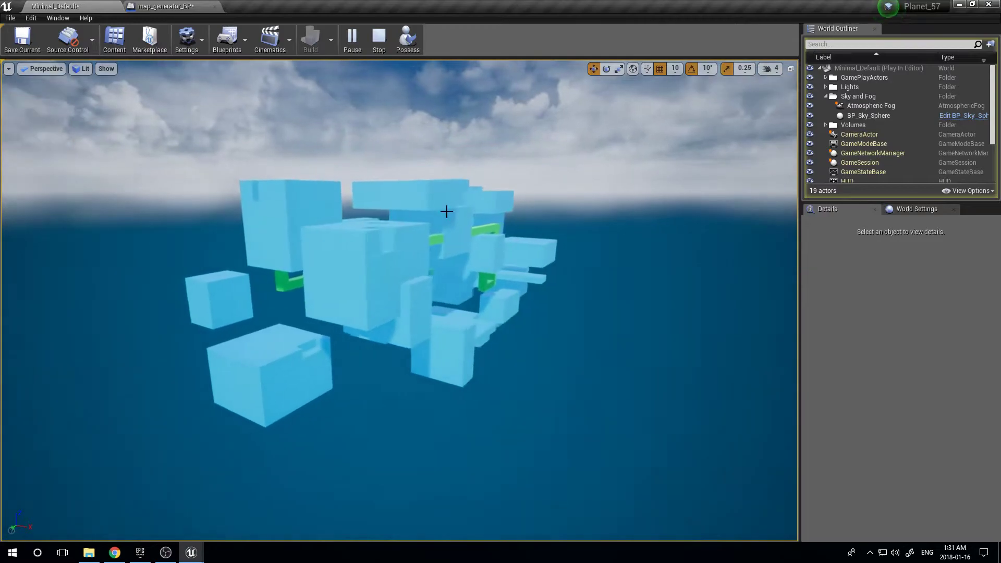
{"action": "left_click", "coordinate": [389, 40]}
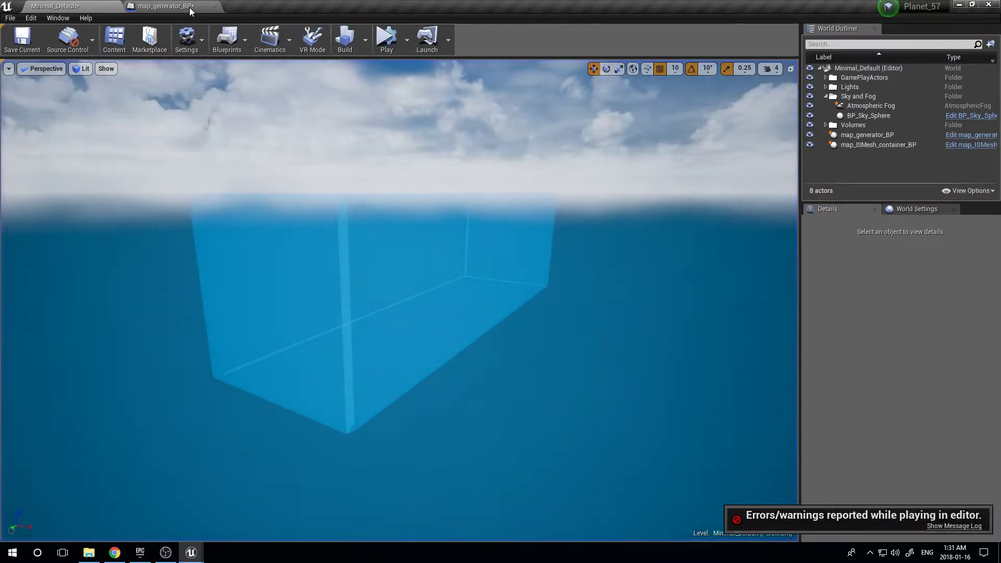
Disconnect the Step_1 event from the tile 1 map_chunk_generator in the event graph.
{"action": "left_click", "coordinate": [189, 7]}
{"action": "scroll", "coordinate": [561, 230], "scroll_direction": "down", "scroll_amount": 6}
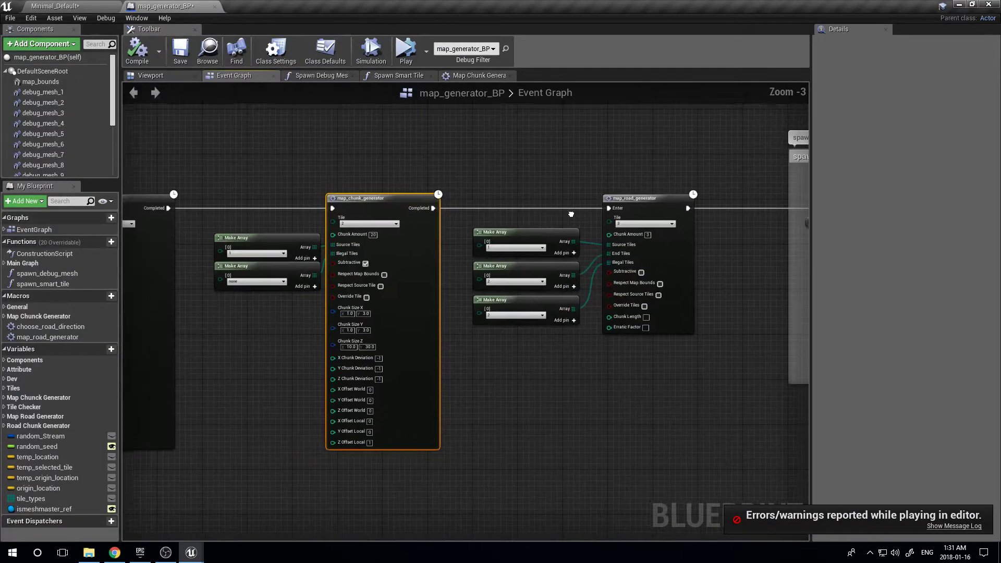
{"action": "scroll", "coordinate": [586, 217], "scroll_direction": "up", "scroll_amount": 4}
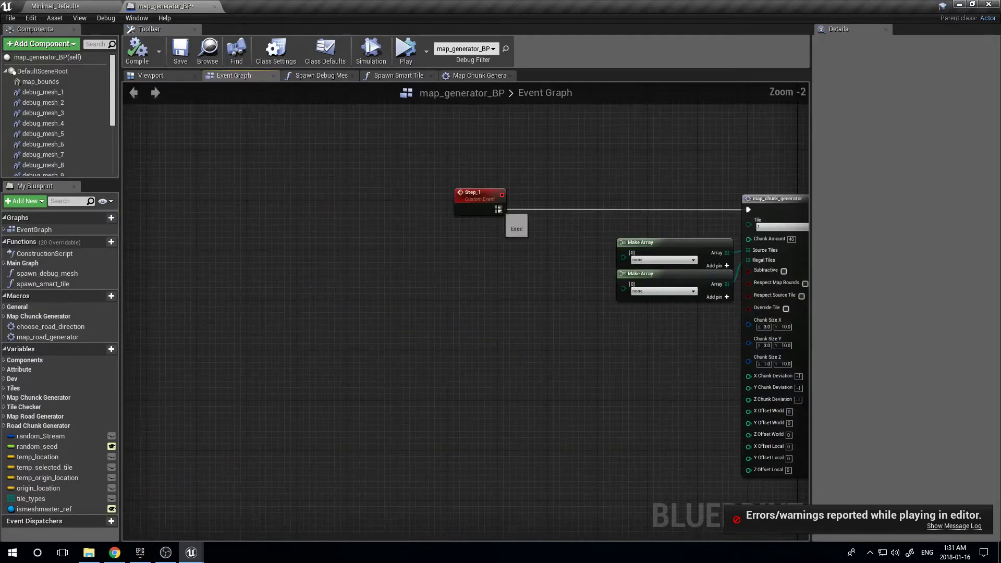
{"action": "left_click", "coordinate": [498, 209]}
{"action": "scroll", "coordinate": [461, 205], "scroll_direction": "down", "scroll_amount": 2}
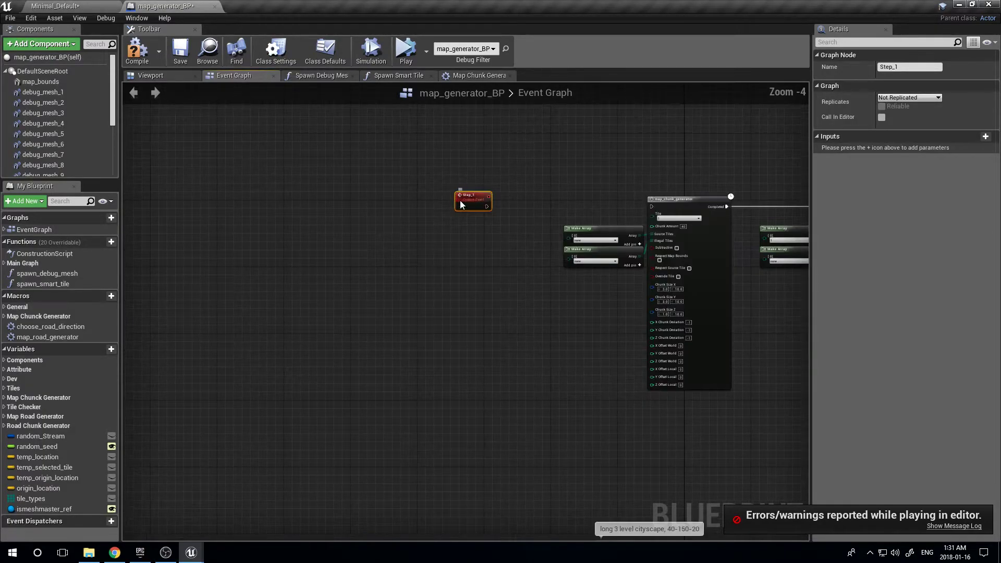
Move the Step_1 event into the "large cityscape with 3 districts 10-80-10" group and connect it to the group's first map_chunk_generator.
{"action": "scroll", "coordinate": [349, 438], "scroll_direction": "down", "scroll_amount": 4}
{"action": "right_click_drag", "start_coordinate": [349, 438], "coordinate": [454, 186]}
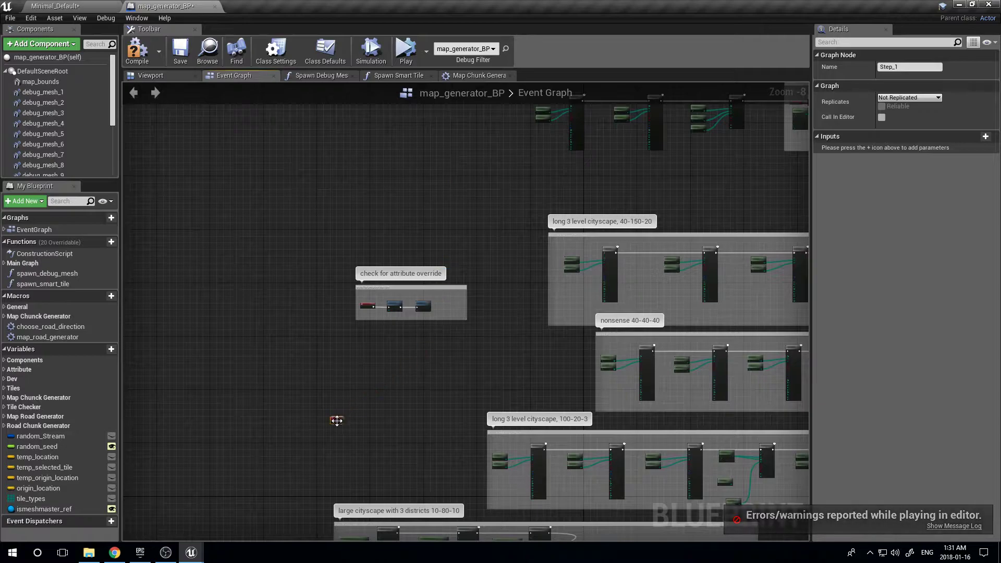
{"action": "right_click_drag", "start_coordinate": [336, 420], "coordinate": [351, 115]}
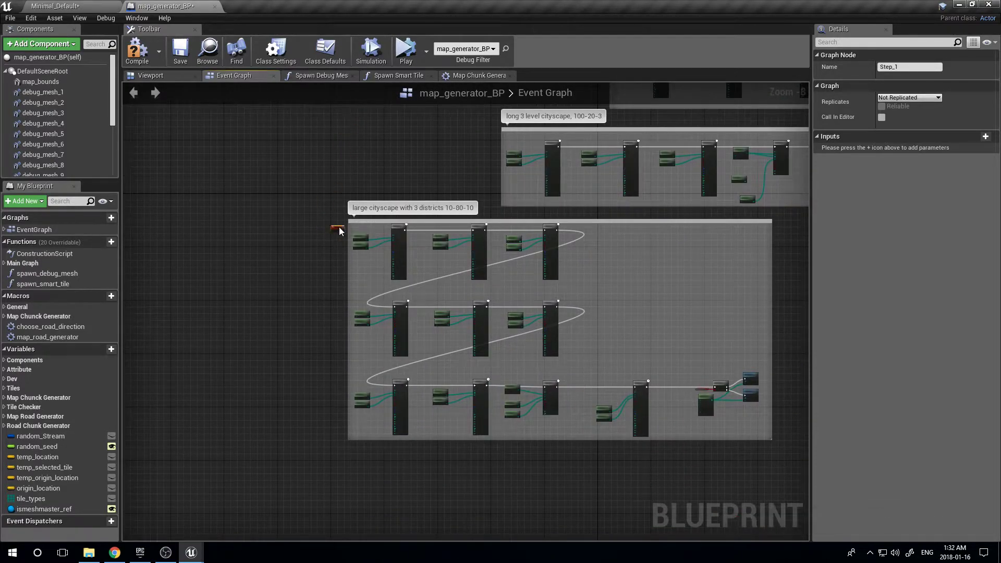
{"action": "scroll", "coordinate": [363, 231], "scroll_direction": "up", "scroll_amount": 7}
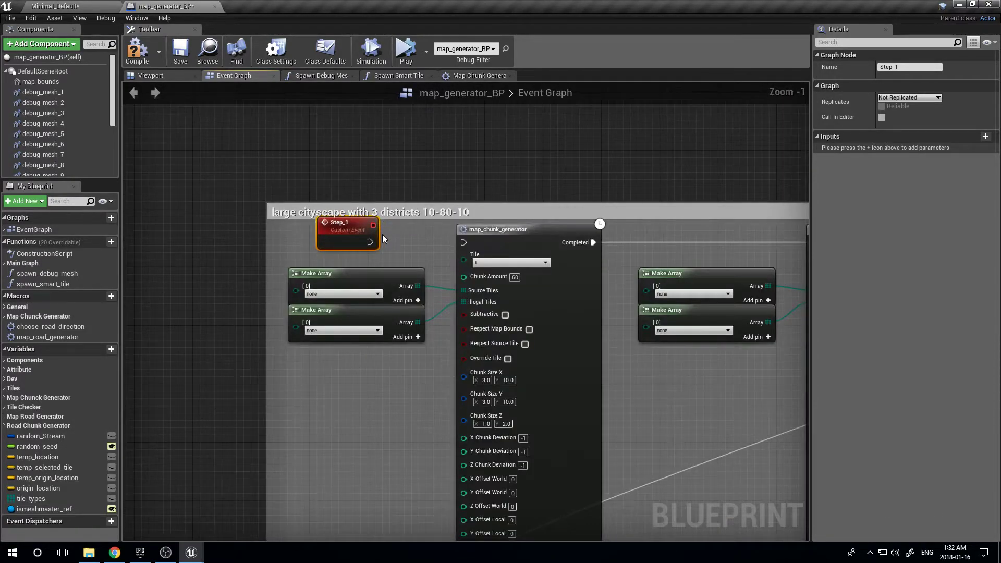
{"action": "left_click_drag", "start_coordinate": [343, 234], "coordinate": [342, 249]}
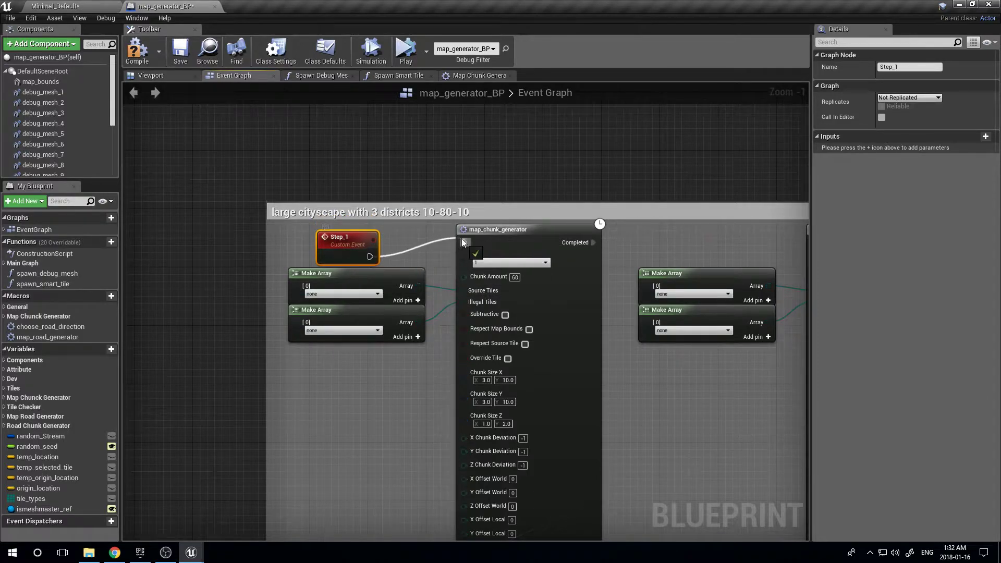
Set the map_generator_BP actor's Size X to 10, Size Y to 80 and Size Z to 10, and save the level.
{"action": "left_click", "coordinate": [60, 5]}
{"action": "left_click", "coordinate": [882, 365]}
{"action": "type", "text": "10"}
{"action": "left_click", "coordinate": [888, 377]}
{"action": "type", "text": "80"}
{"action": "left_click", "coordinate": [882, 389]}
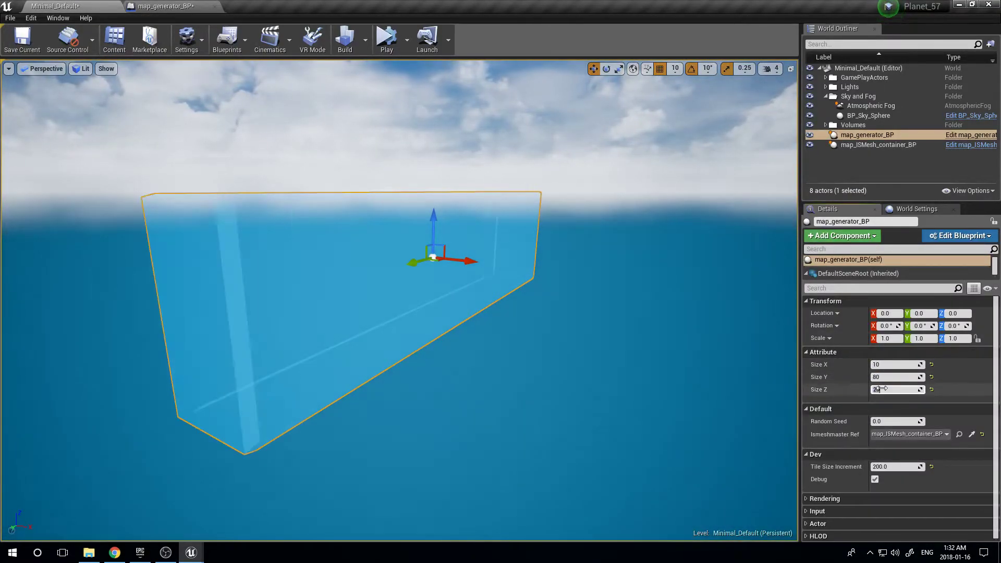
{"action": "type", "text": "10"}
{"action": "left_click", "coordinate": [16, 46]}
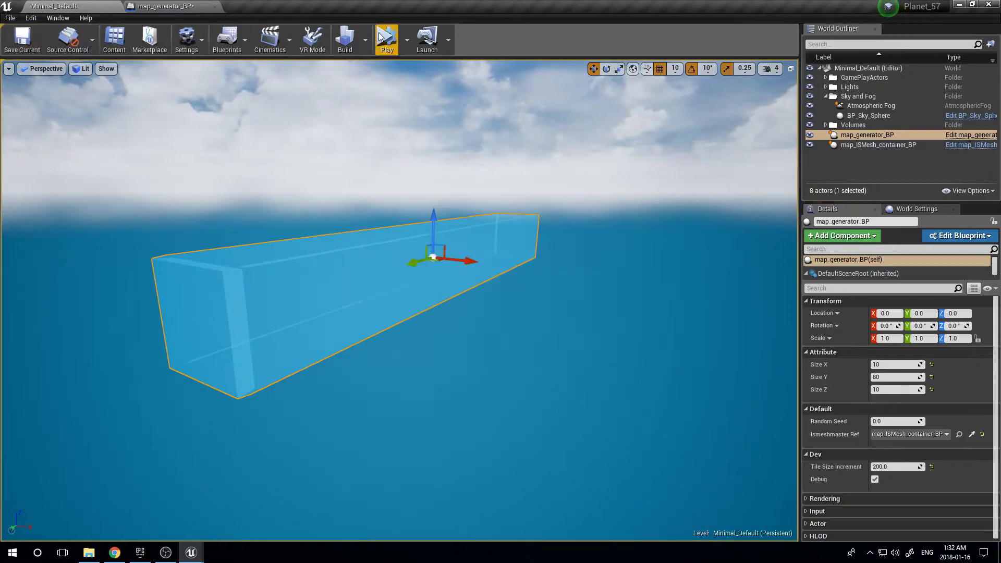
Simulate the level and inspect the generated three-district cityscape, then stop the simulation.
{"action": "left_click", "coordinate": [386, 39]}
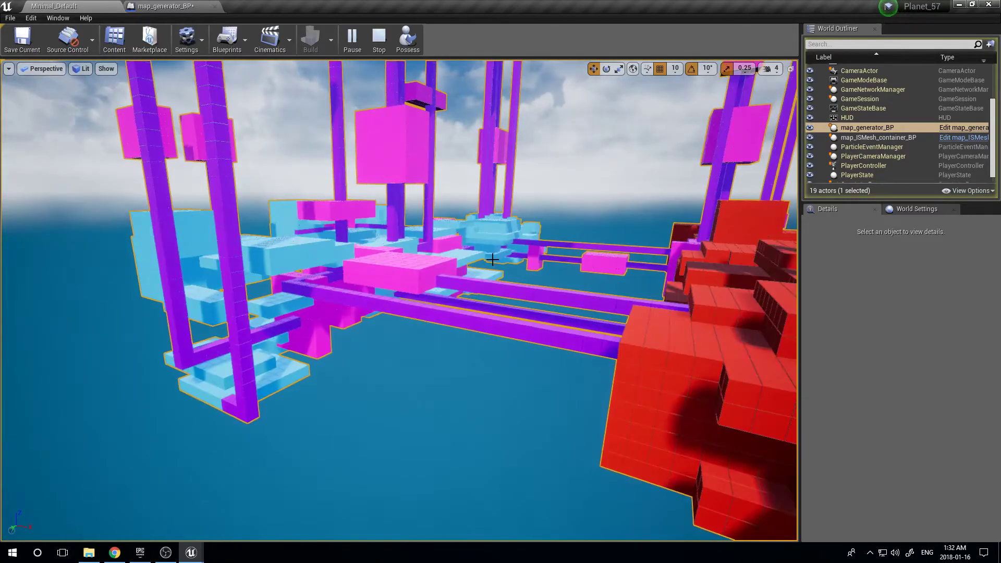
{"action": "right_click_drag", "start_coordinate": [399, 301], "coordinate": [470, 292]}
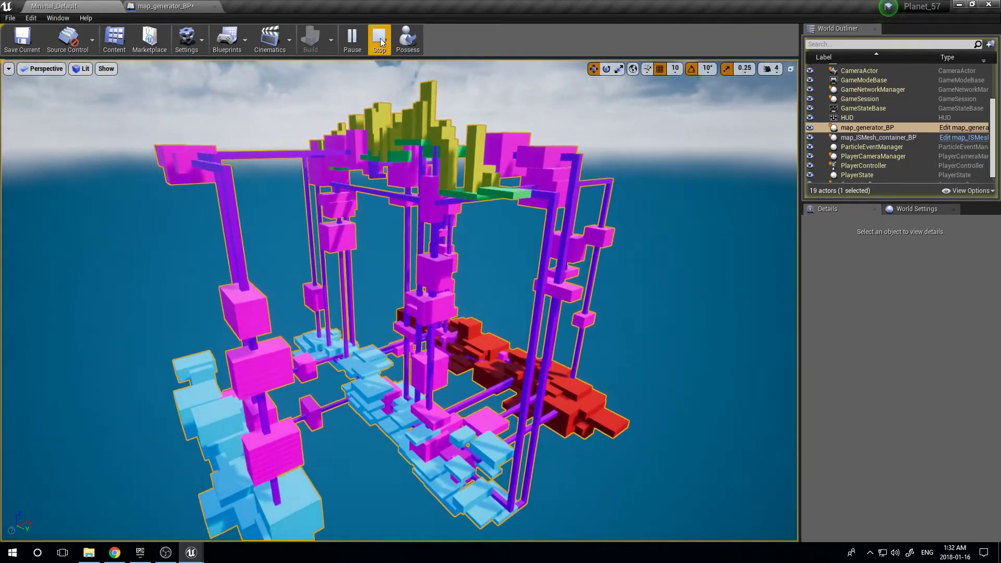
{"action": "left_click", "coordinate": [380, 39]}
Disconnect Step_1, move it into the "long 3 level cityscape, 100-20-3" group, and connect it to that group's first map_chunk_generator.
{"action": "left_click", "coordinate": [177, 6]}
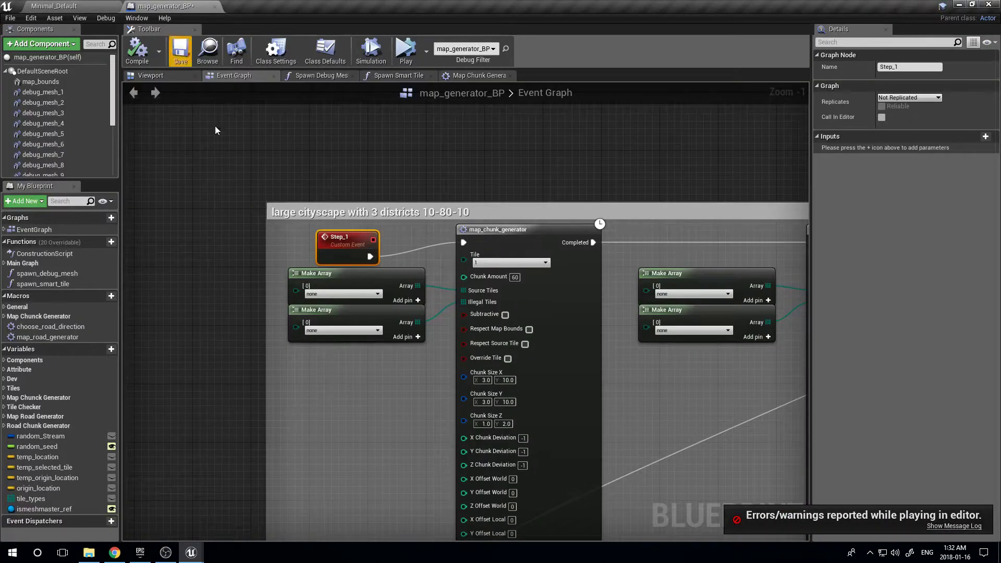
{"action": "right_click", "coordinate": [370, 257]}
{"action": "left_click", "coordinate": [391, 276]}
{"action": "scroll", "coordinate": [340, 360], "scroll_direction": "down", "scroll_amount": 4}
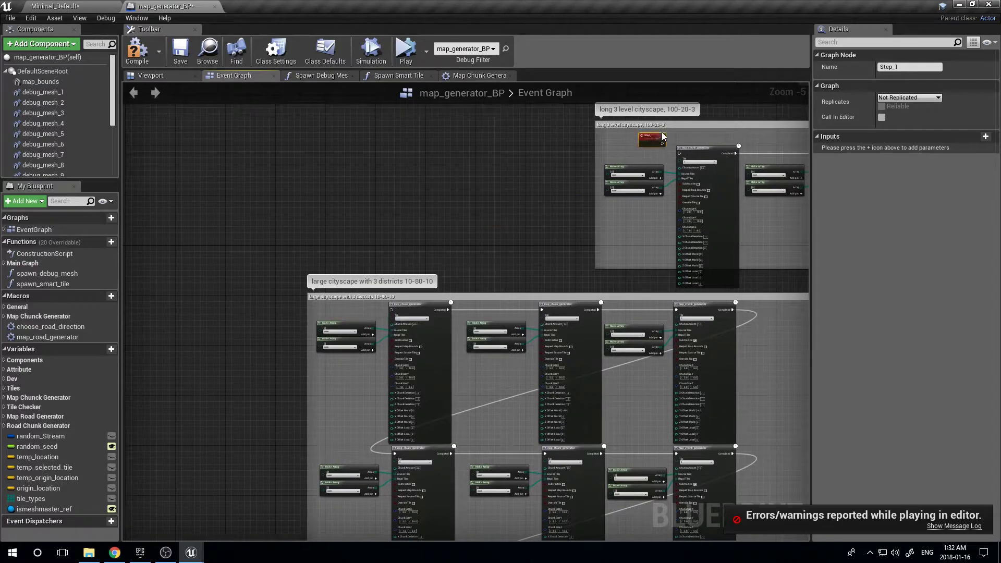
{"action": "scroll", "coordinate": [660, 139], "scroll_direction": "up", "scroll_amount": 5}
{"action": "left_click_drag", "start_coordinate": [452, 274], "coordinate": [510, 266]}
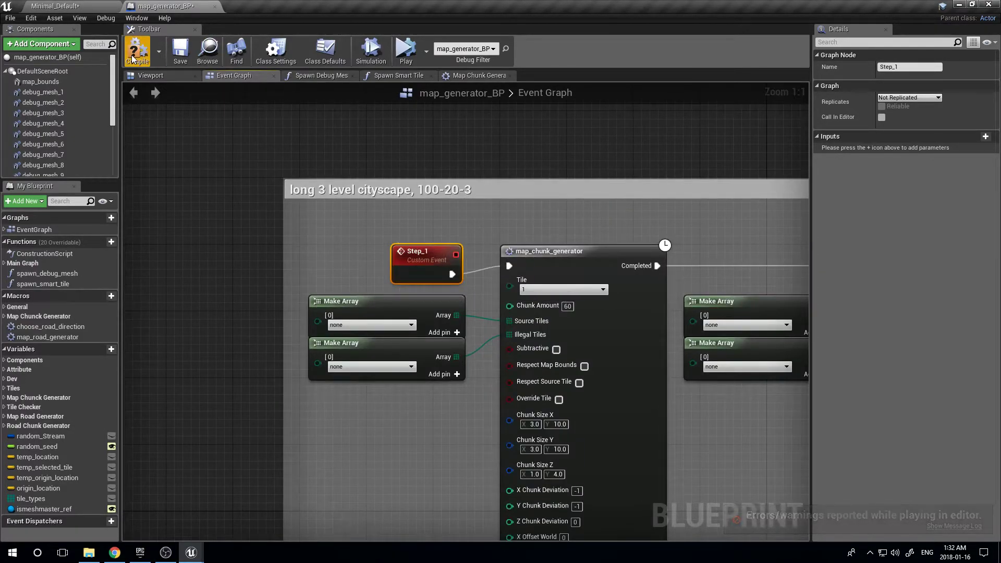
Set the map_generator_BP actor's Size X to 100, Size Y to 20 and Size Z to 3 in the level.
{"action": "left_click", "coordinate": [91, 7]}
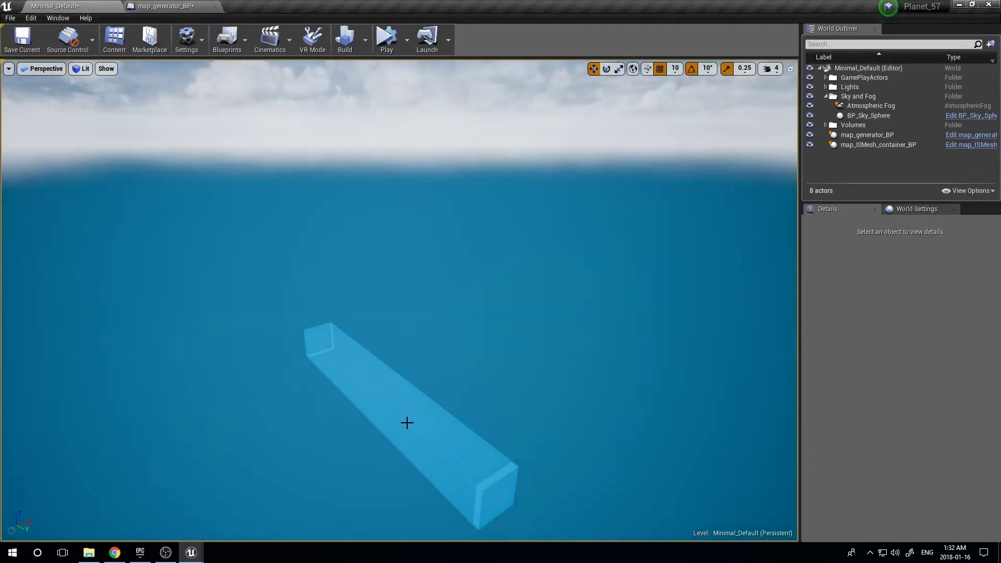
{"action": "left_click", "coordinate": [407, 423]}
{"action": "left_click", "coordinate": [885, 368]}
{"action": "type", "text": "100"}
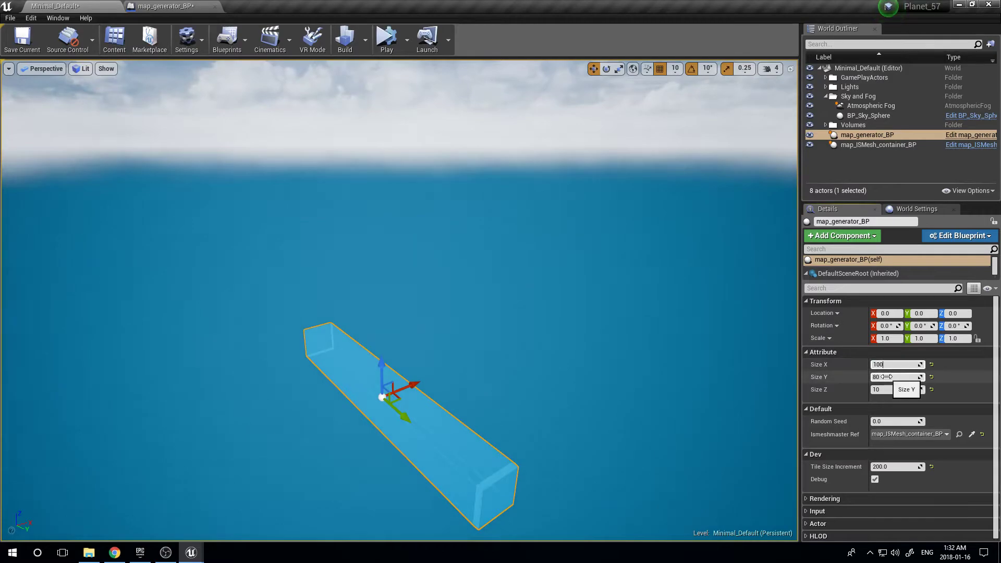
{"action": "left_click", "coordinate": [885, 378]}
{"action": "type", "text": "20"}
{"action": "key", "text": "Return"}
{"action": "left_click", "coordinate": [888, 385]}
{"action": "type", "text": "3"}
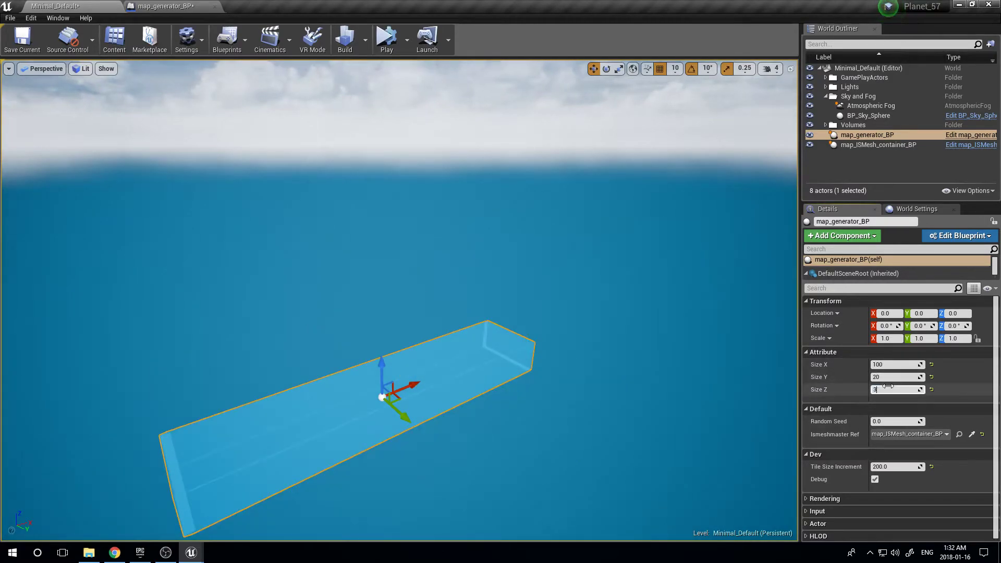
{"action": "key", "text": "Return"}
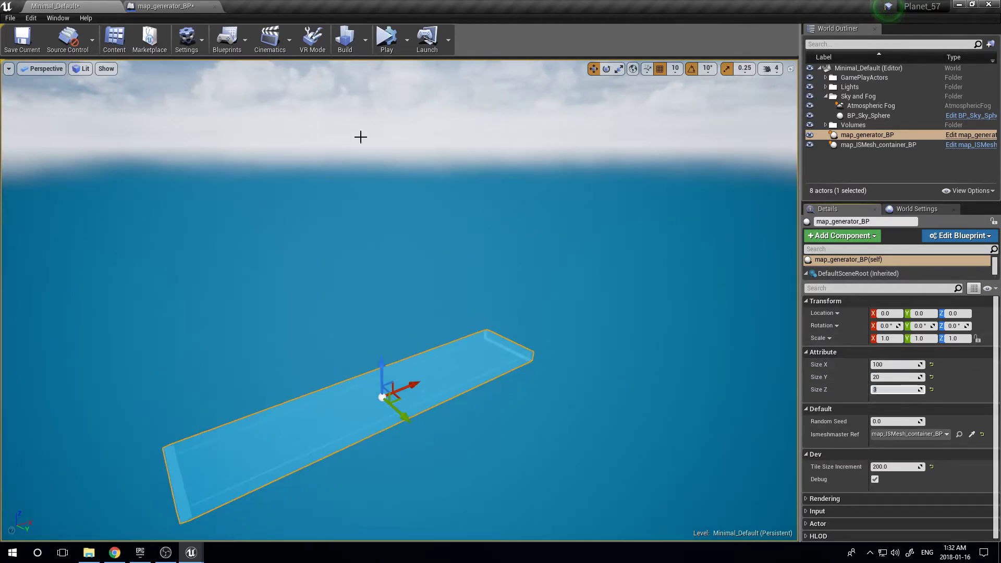
Simulate the level and inspect the generated 100-20-3 three-level cityscape from several angles, then stop the simulation.
{"action": "left_click", "coordinate": [386, 37]}
{"action": "mouse_move", "coordinate": [520, 250]}
{"action": "right_mouse_down"}
{"action": "mouse_move", "coordinate": [550, 230]}
{"action": "mouse_move", "coordinate": [520, 250]}
{"action": "right_mouse_up"}
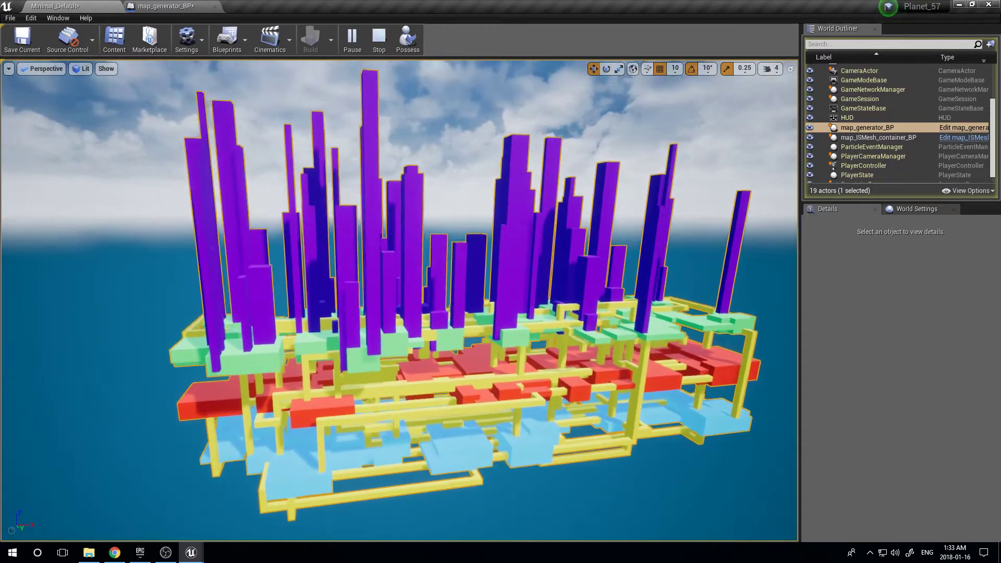
{"action": "key", "text": "w"}
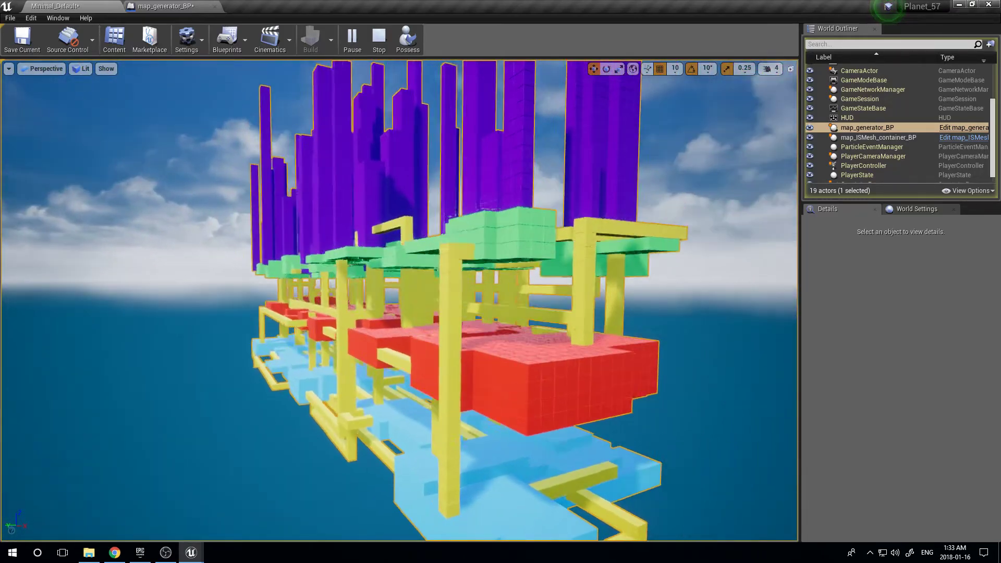
{"action": "key", "text": "s"}
{"action": "right_click_drag", "start_coordinate": [388, 272], "coordinate": [389, 313]}
{"action": "left_click", "coordinate": [380, 42]}
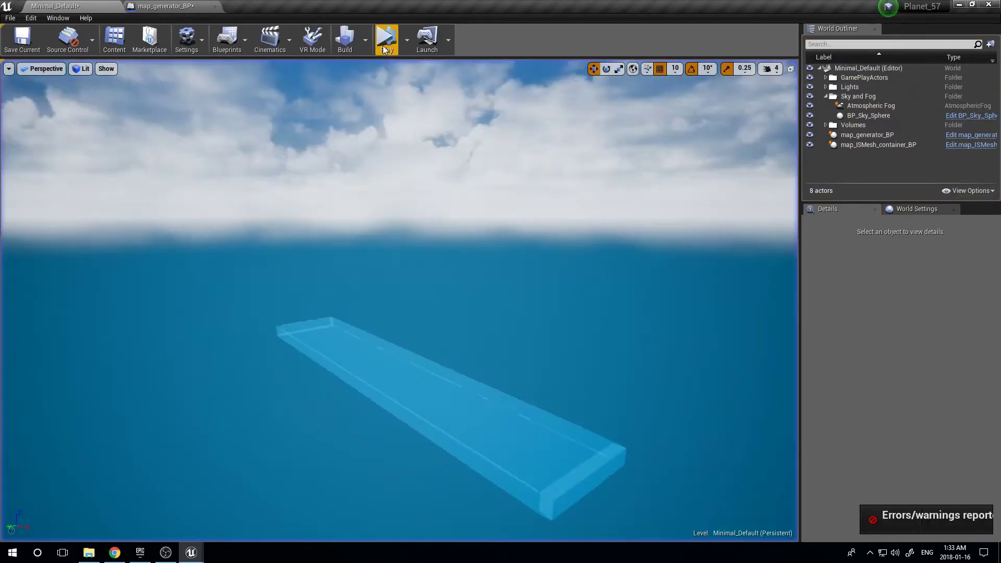
In the map_generator_BP event graph, disconnect Step_1, move it into the "nonsense 40-40-40" group, and connect it to that group's first map_chunk_generator.
{"action": "left_click", "coordinate": [187, 7]}
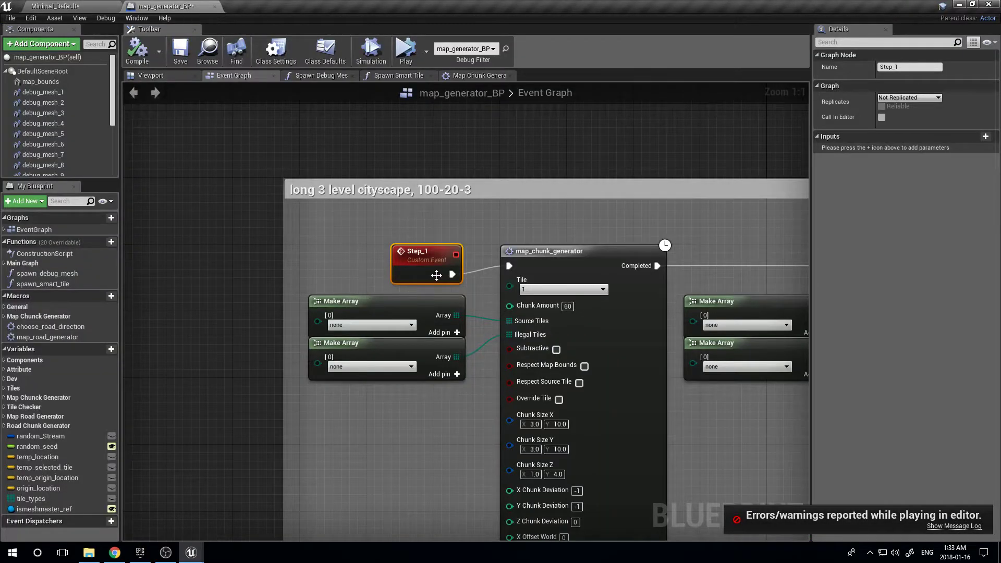
{"action": "right_click", "coordinate": [454, 276]}
{"action": "left_click", "coordinate": [477, 297]}
{"action": "scroll", "coordinate": [478, 296], "scroll_direction": "down", "scroll_amount": 2}
{"action": "right_click_drag", "start_coordinate": [477, 296], "coordinate": [374, 378]}
{"action": "left_click_drag", "start_coordinate": [325, 355], "coordinate": [570, 175]}
{"action": "right_click_drag", "start_coordinate": [570, 176], "coordinate": [380, 359]}
{"action": "left_click_drag", "start_coordinate": [379, 358], "coordinate": [528, 163]}
{"action": "scroll", "coordinate": [529, 164], "scroll_direction": "up", "scroll_amount": 2}
{"action": "right_click_drag", "start_coordinate": [529, 163], "coordinate": [381, 266]}
{"action": "left_click_drag", "start_coordinate": [421, 285], "coordinate": [494, 277]}
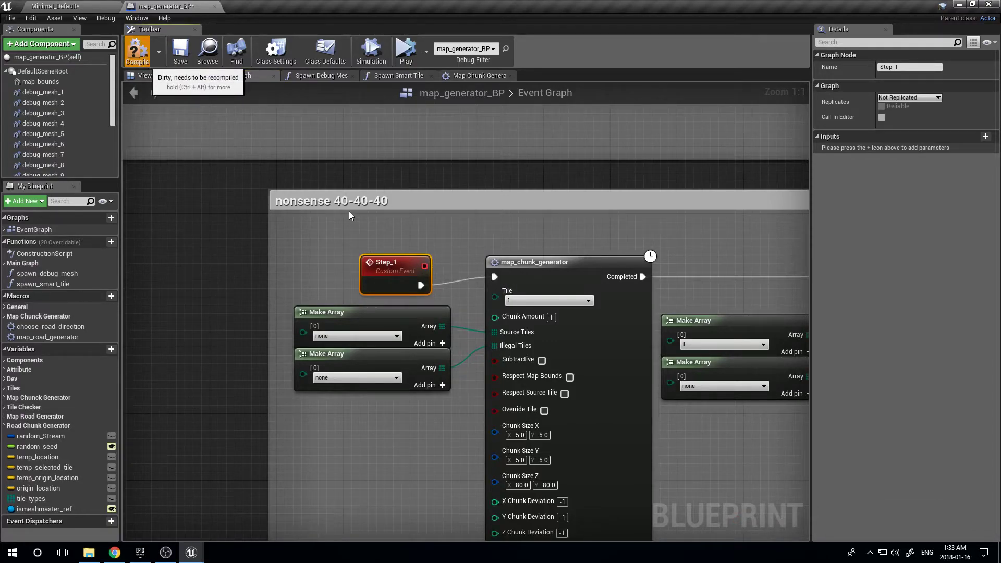
Set the map_generator_BP actor's Size X, Size Y and Size Z all to 40 in the level.
{"action": "left_click", "coordinate": [101, 5]}
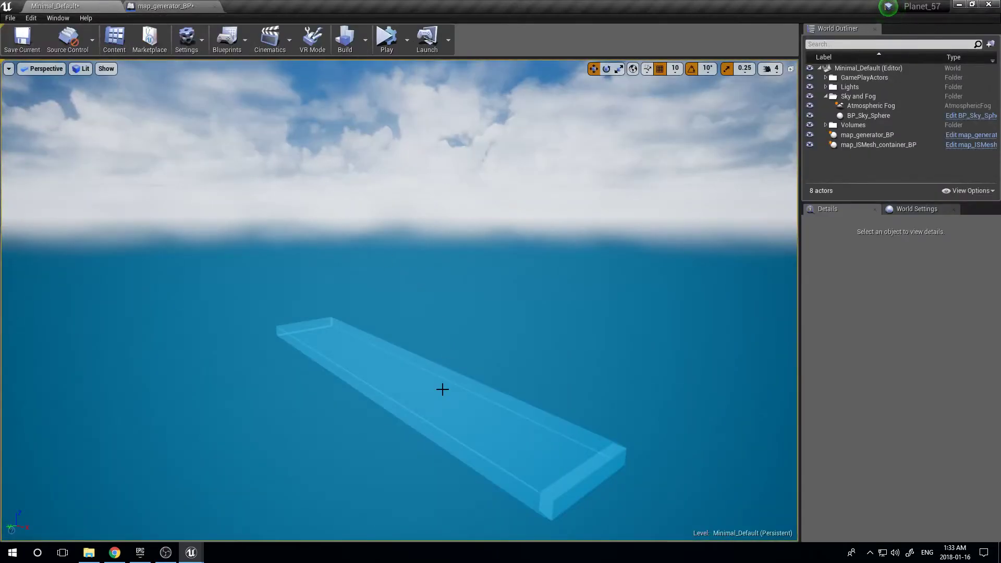
{"action": "left_click", "coordinate": [443, 385]}
{"action": "left_click", "coordinate": [895, 365]}
{"action": "type", "text": "40"}
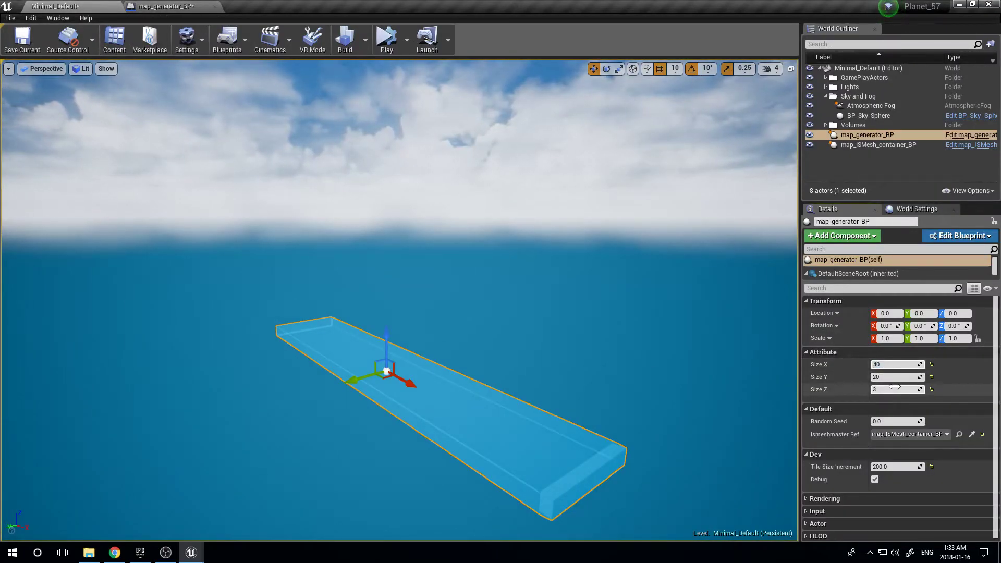
{"action": "left_click", "coordinate": [885, 377]}
{"action": "type", "text": "40"}
{"action": "key", "text": "Tab"}
{"action": "type", "text": "40"}
{"action": "key", "text": "Return"}
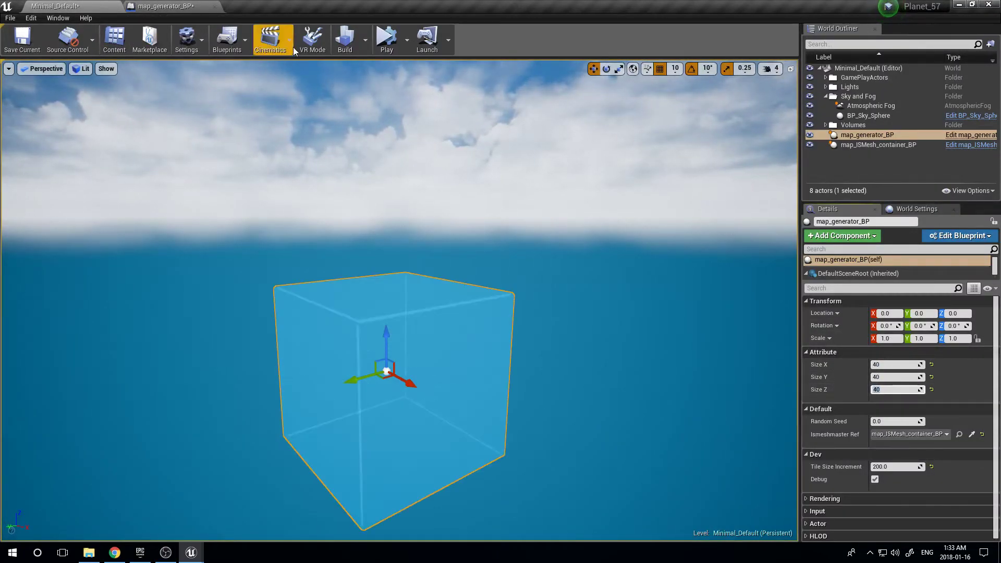
Simulate the level and examine the generated "nonsense 40-40-40" structure from several angles, then stop the simulation.
{"action": "left_click", "coordinate": [396, 49]}
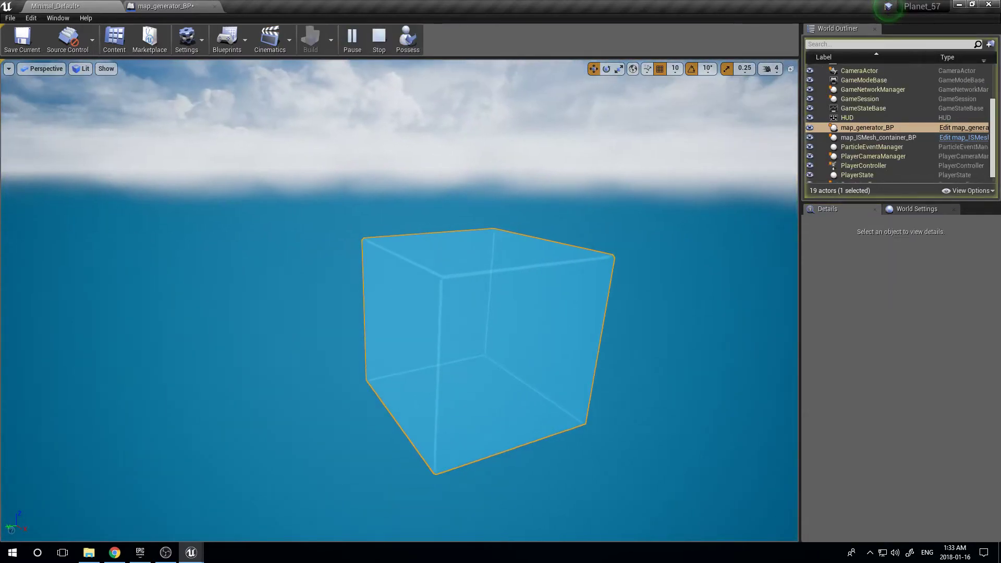
{"action": "right_click_drag", "start_coordinate": [461, 291], "coordinate": [472, 295]}
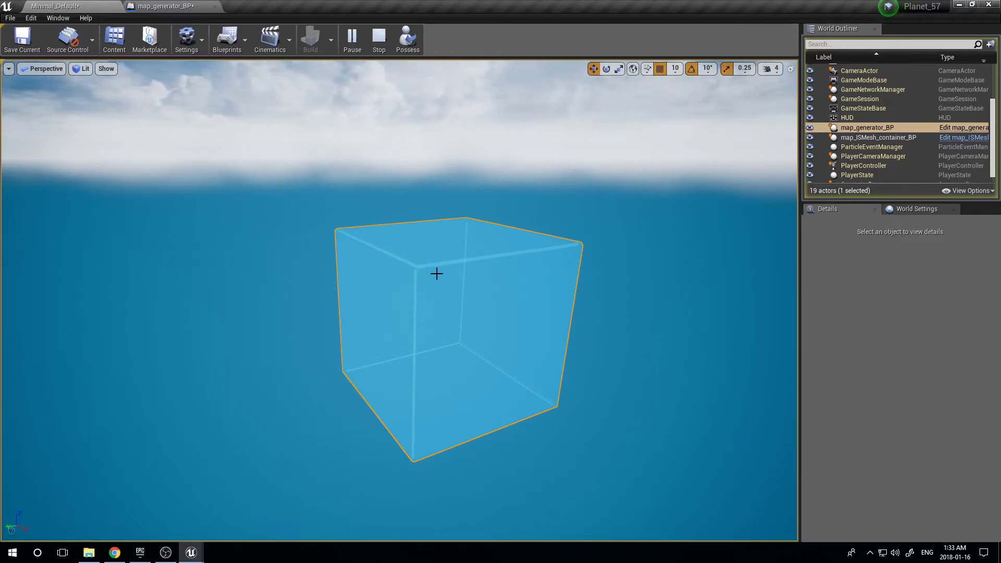
{"action": "right_click_drag", "start_coordinate": [448, 240], "coordinate": [453, 240]}
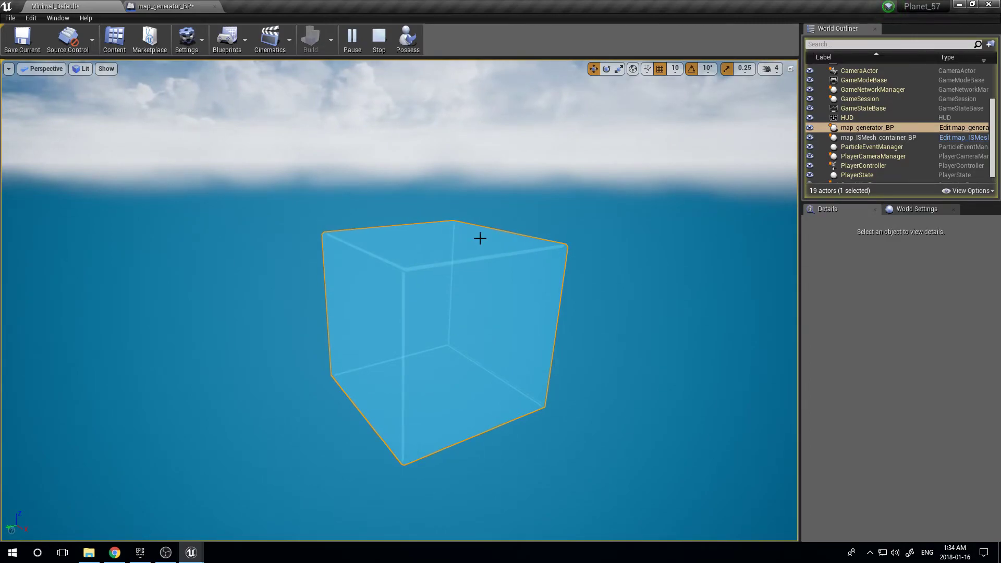
{"action": "right_click_drag", "start_coordinate": [453, 240], "coordinate": [388, 224]}
{"action": "key", "text": "w"}
{"action": "key", "text": "w"}
{"action": "key", "text": "d"}
{"action": "key", "text": "s"}
{"action": "key", "text": "w"}
{"action": "key", "text": "e"}
{"action": "key", "text": "d"}
{"action": "key", "text": "q"}
{"action": "key", "text": "q"}
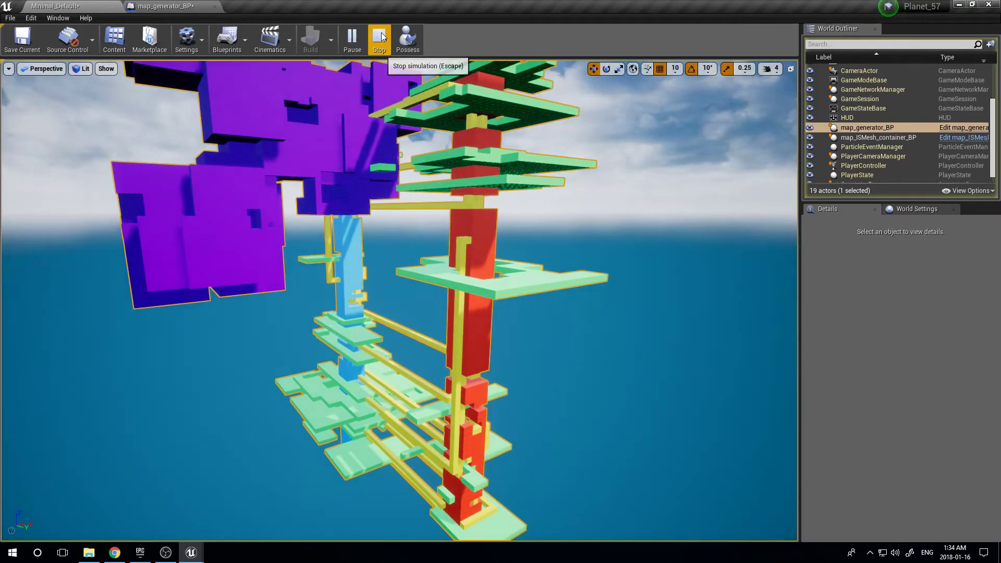
{"action": "left_click", "coordinate": [379, 37]}
Disconnect Step_1, move it into the "long 3 level cityscape, 40-150-20" group, and connect it to that group's first map_chunk_generator.
{"action": "left_click", "coordinate": [172, 6]}
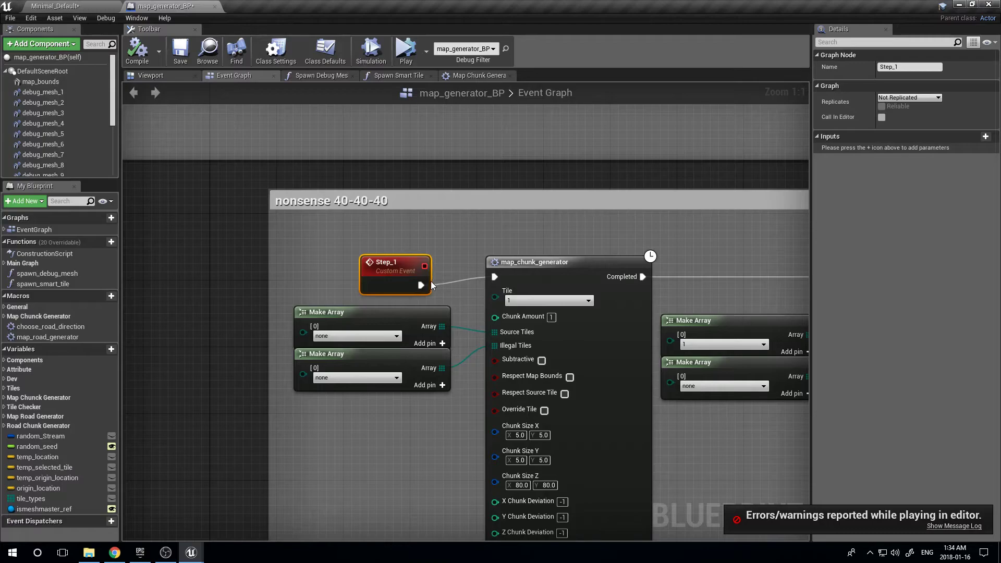
{"action": "right_click", "coordinate": [422, 288]}
{"action": "left_click", "coordinate": [441, 305]}
{"action": "scroll", "coordinate": [440, 308], "scroll_direction": "down", "scroll_amount": 2}
{"action": "right_click_drag", "start_coordinate": [447, 210], "coordinate": [552, 301]}
{"action": "scroll", "coordinate": [453, 217], "scroll_direction": "down", "scroll_amount": 1}
{"action": "left_click_drag", "start_coordinate": [516, 364], "coordinate": [352, 202]}
{"action": "right_click_drag", "start_coordinate": [352, 201], "coordinate": [384, 392]}
{"action": "left_click_drag", "start_coordinate": [383, 393], "coordinate": [517, 236]}
{"action": "scroll", "coordinate": [431, 205], "scroll_direction": "up", "scroll_amount": 3}
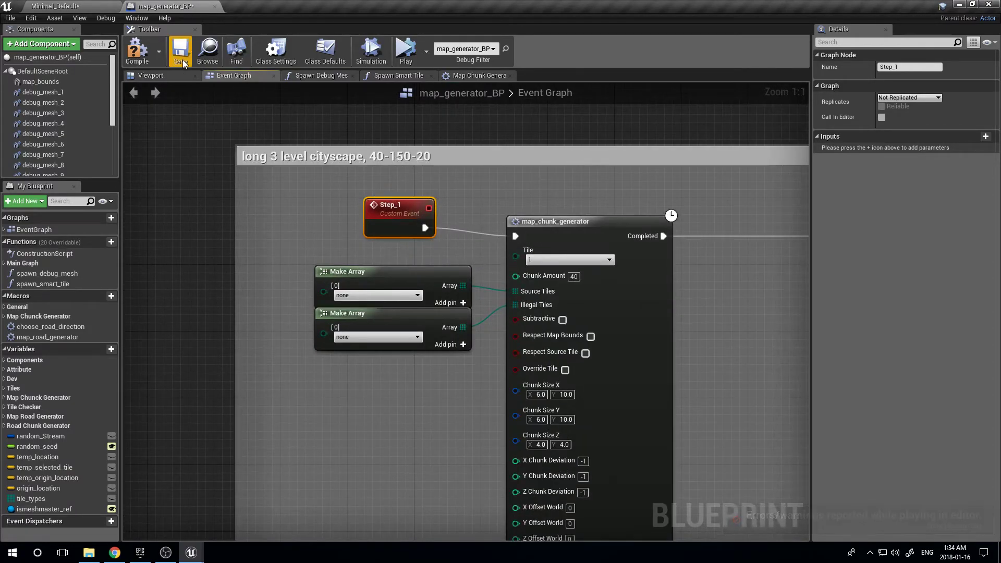
Set the map_generator_BP actor's Size Y to 150 and Size Z to 20 in the level, and save the level.
{"action": "left_click", "coordinate": [95, 8]}
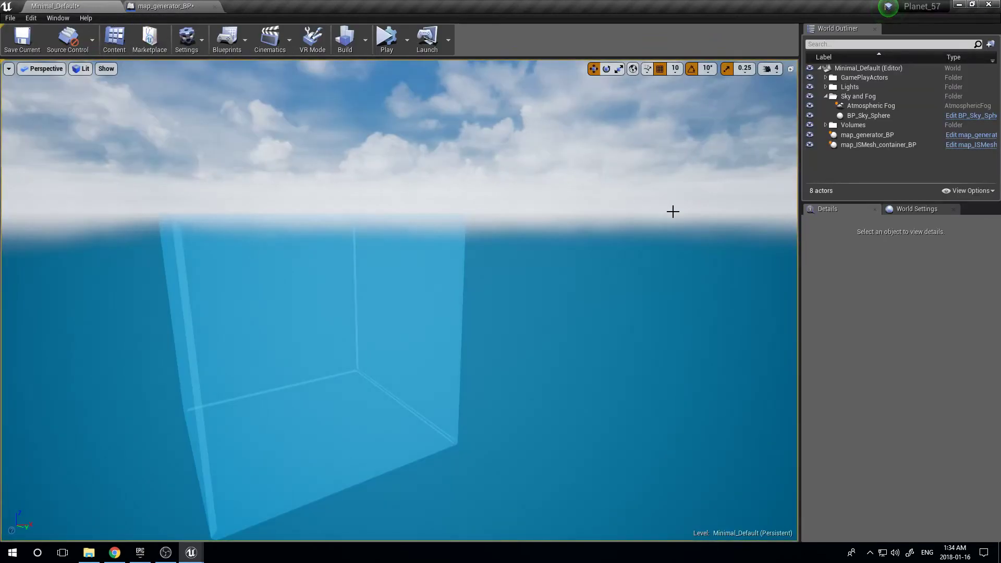
{"action": "left_click", "coordinate": [422, 272]}
{"action": "left_click", "coordinate": [889, 375]}
{"action": "type", "text": "150"}
{"action": "key", "text": "Return"}
{"action": "left_click", "coordinate": [889, 389]}
{"action": "type", "text": "20"}
{"action": "key", "text": "Return"}
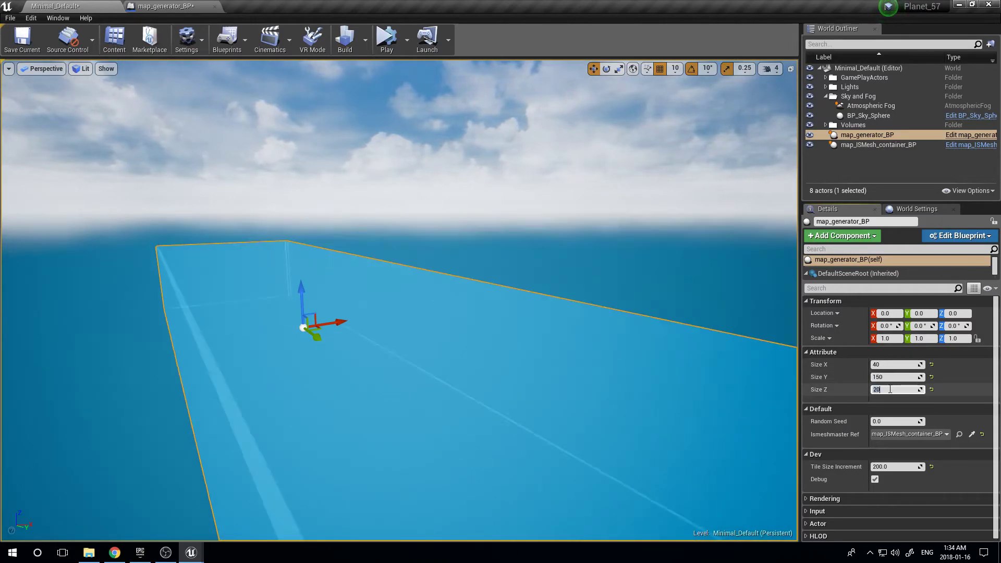
{"action": "left_click", "coordinate": [23, 41]}
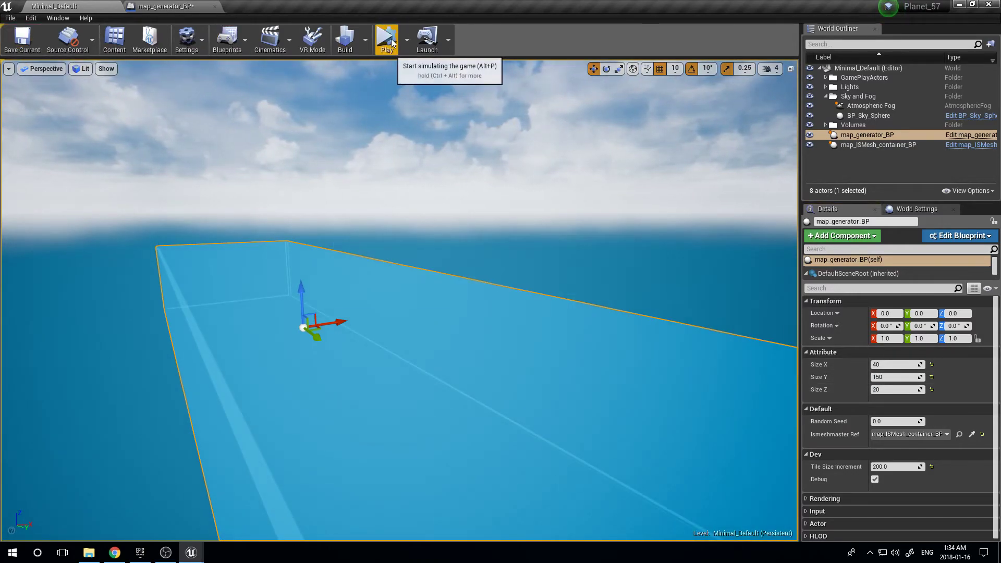
Simulate the level and inspect the generated 40-150-20 cityscape up close and from a distance.
{"action": "left_click", "coordinate": [398, 41]}
{"action": "right_click_drag", "start_coordinate": [503, 306], "coordinate": [523, 320]}
{"action": "key", "text": "s"}
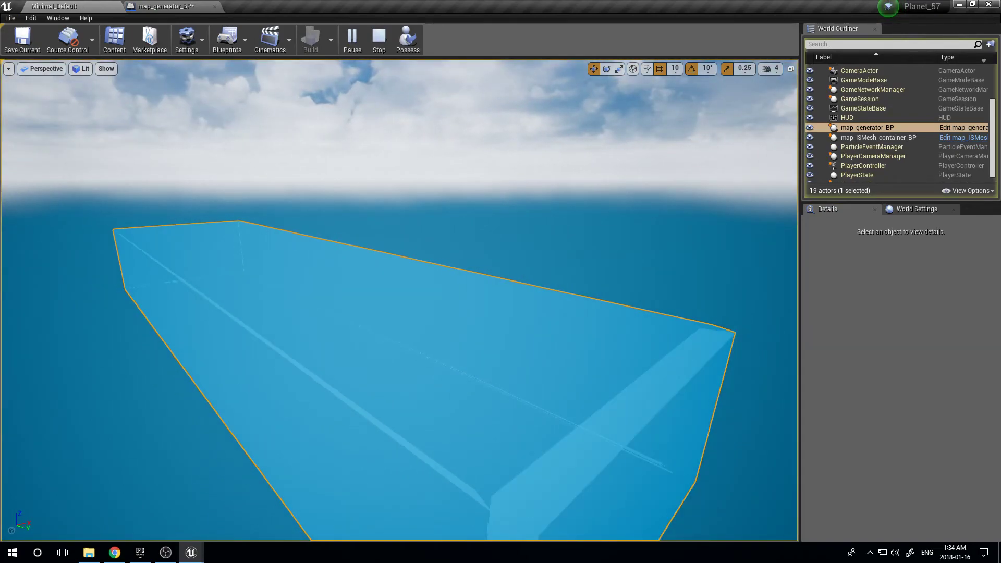
{"action": "right_click_drag", "start_coordinate": [439, 204], "coordinate": [438, 204]}
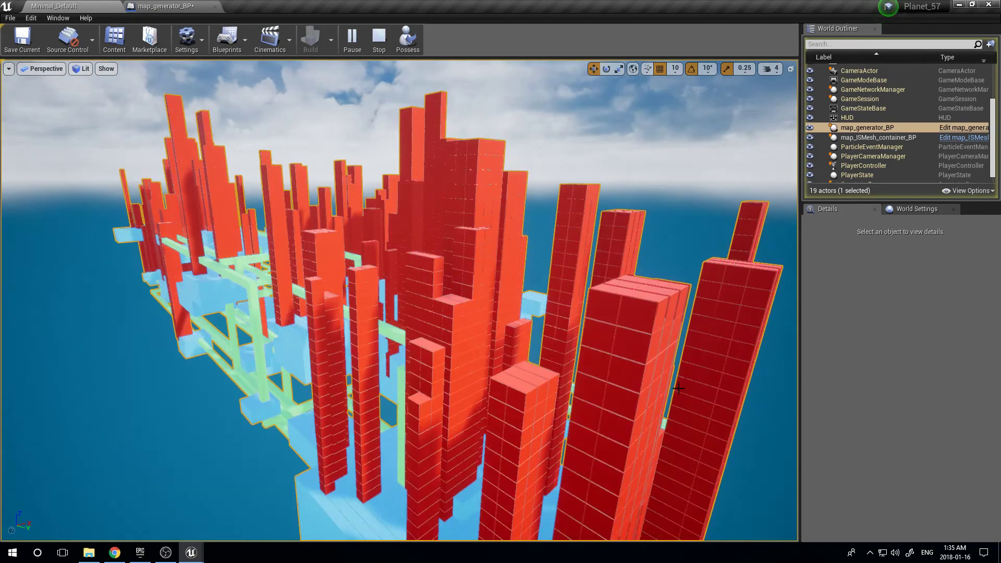
{"action": "right_click_drag", "start_coordinate": [653, 421], "coordinate": [449, 451]}
{"action": "key", "text": "a"}
{"action": "key", "text": "s"}
{"action": "key", "text": "d"}
{"action": "key", "text": "w"}
{"action": "key", "text": "q"}
{"action": "key", "text": "e"}
{"action": "key", "text": "s"}
{"action": "right_click_drag", "start_coordinate": [605, 424], "coordinate": [605, 430]}
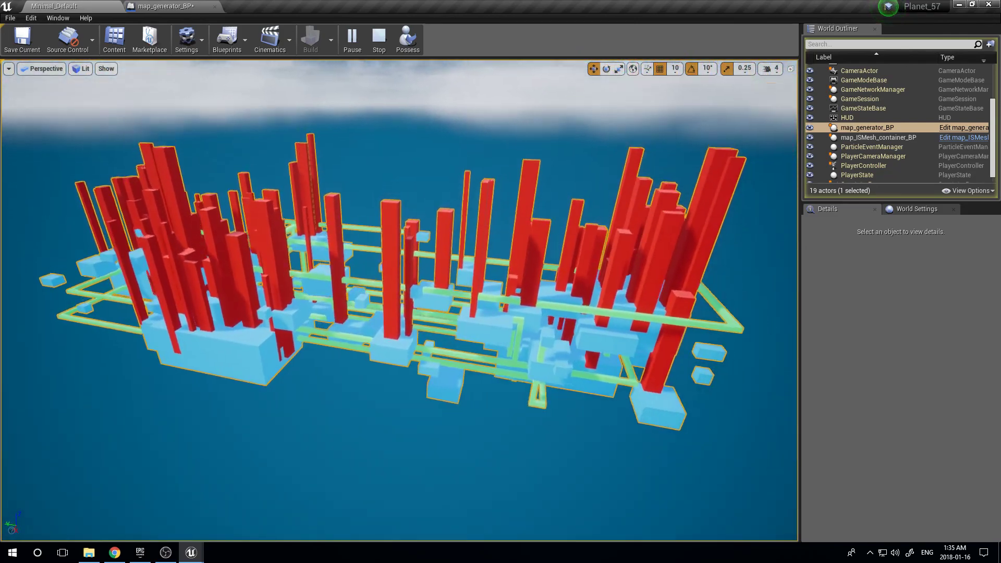